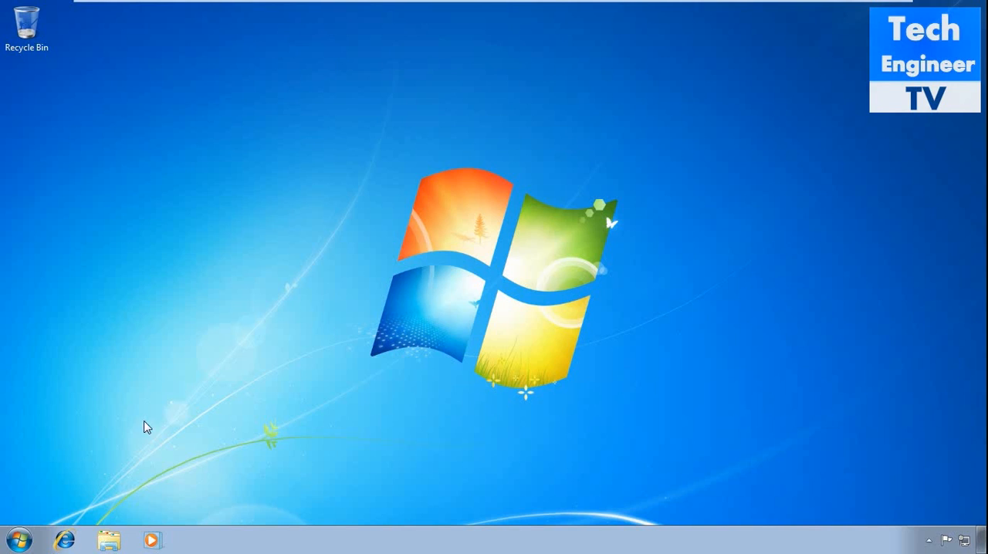
Launch Microsoft Office Outlook 2007 from the installed Microsoft Office programs.
{"action": "left_click", "coordinate": [19, 541]}
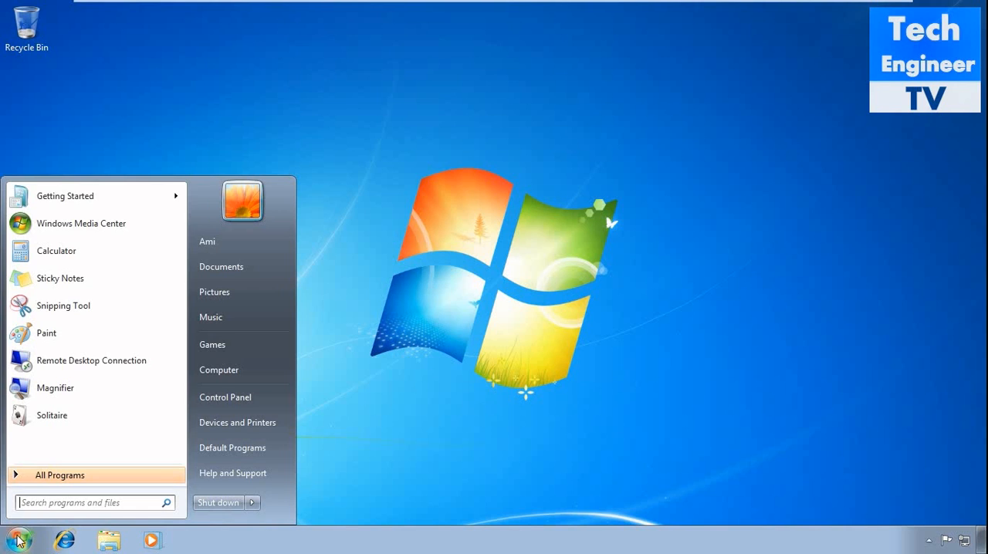
{"action": "left_click", "coordinate": [58, 473]}
{"action": "left_click", "coordinate": [58, 382]}
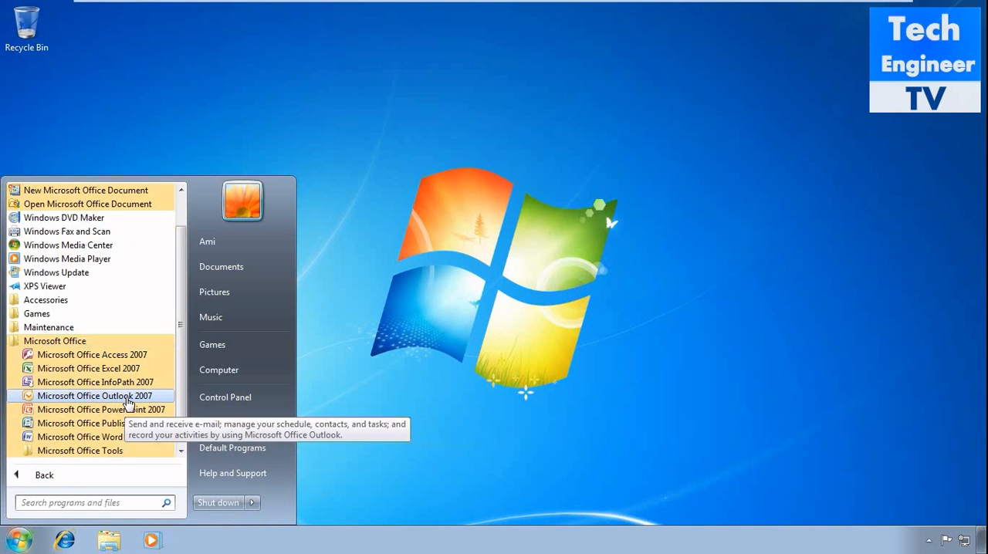
{"action": "left_click", "coordinate": [123, 396]}
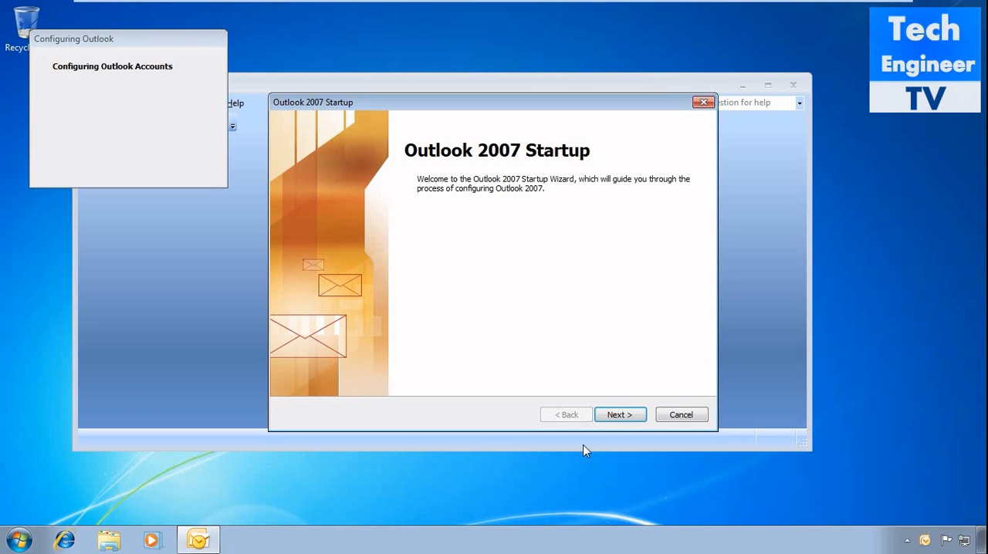
Complete the Outlook 2007 Startup wizard without configuring an e-mail account, choosing to continue with no e-mail support.
{"action": "left_click", "coordinate": [613, 422]}
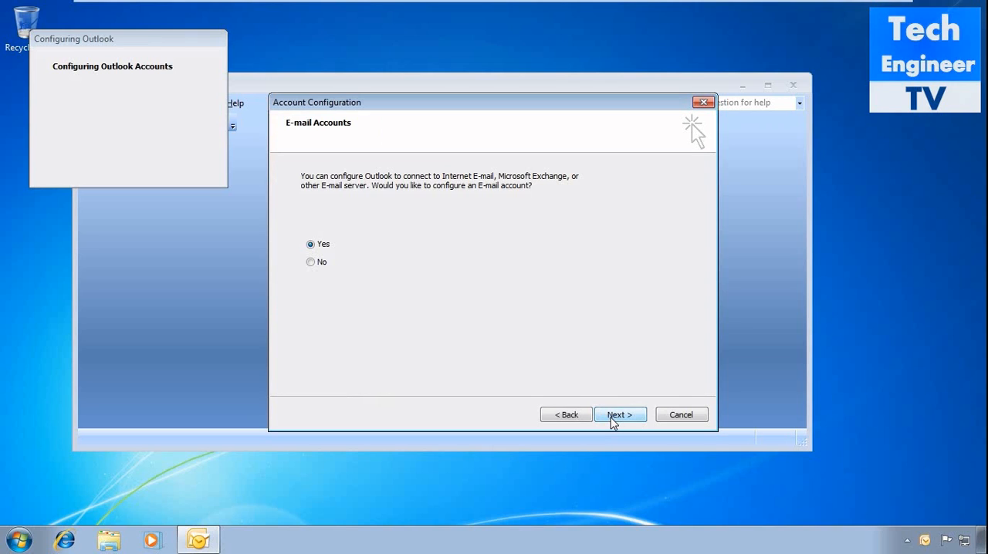
{"action": "left_click", "coordinate": [312, 264]}
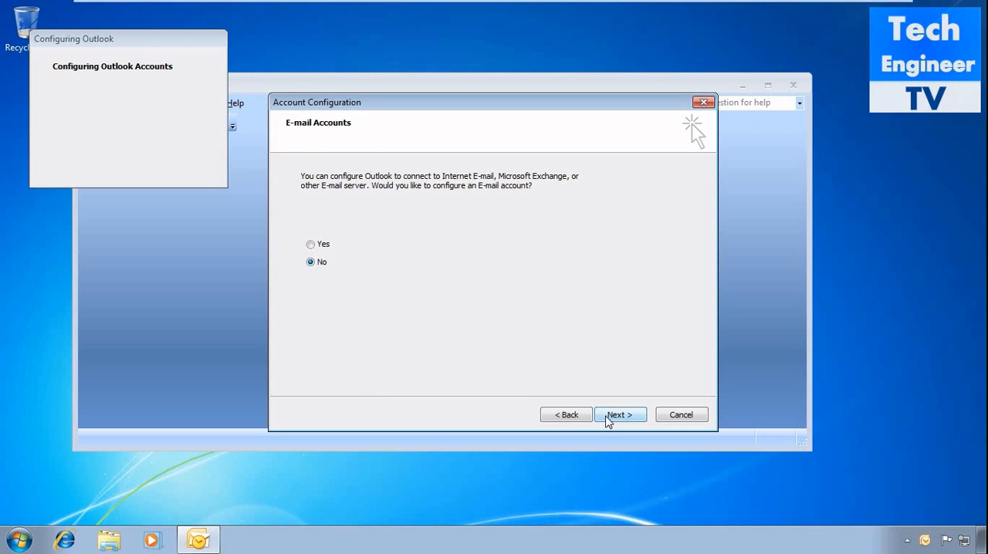
{"action": "left_click", "coordinate": [611, 419]}
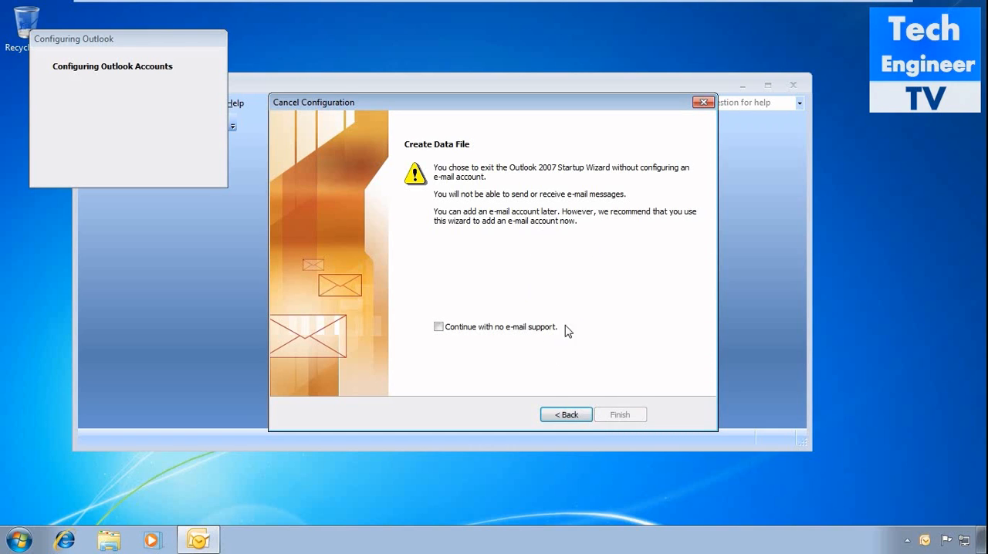
{"action": "left_click", "coordinate": [546, 335]}
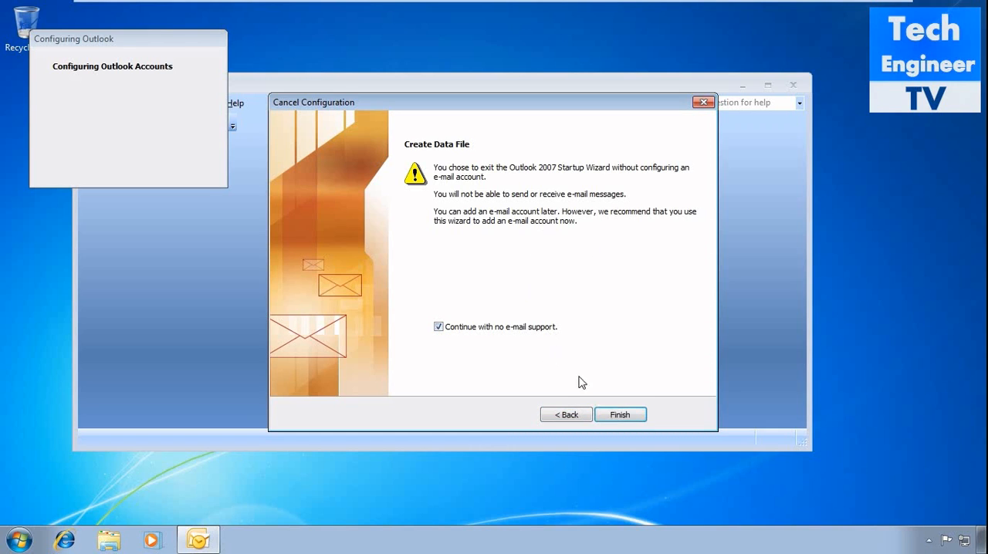
{"action": "left_click", "coordinate": [619, 415]}
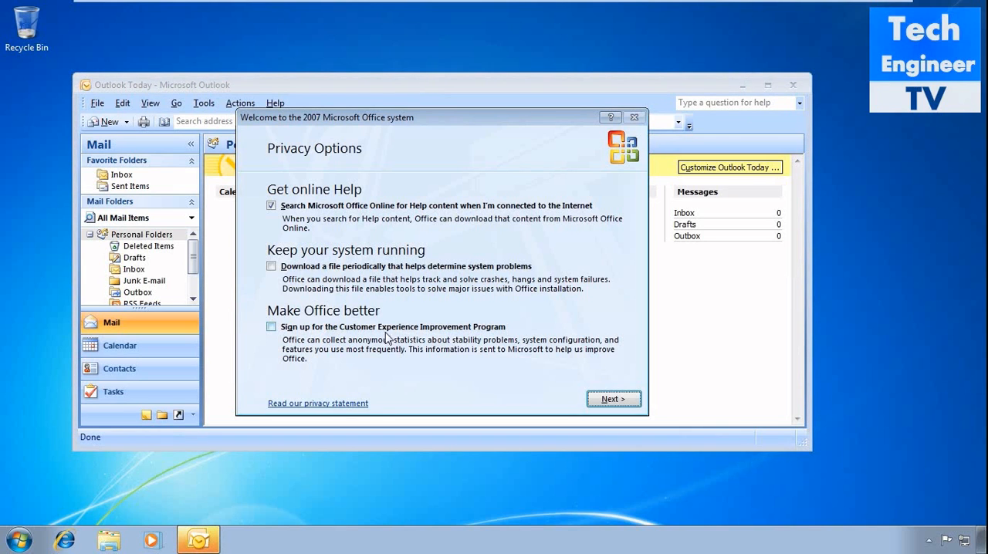
Finish the Office welcome setup by opting out of Microsoft Update, and maximize the Outlook window.
{"action": "left_click", "coordinate": [338, 206]}
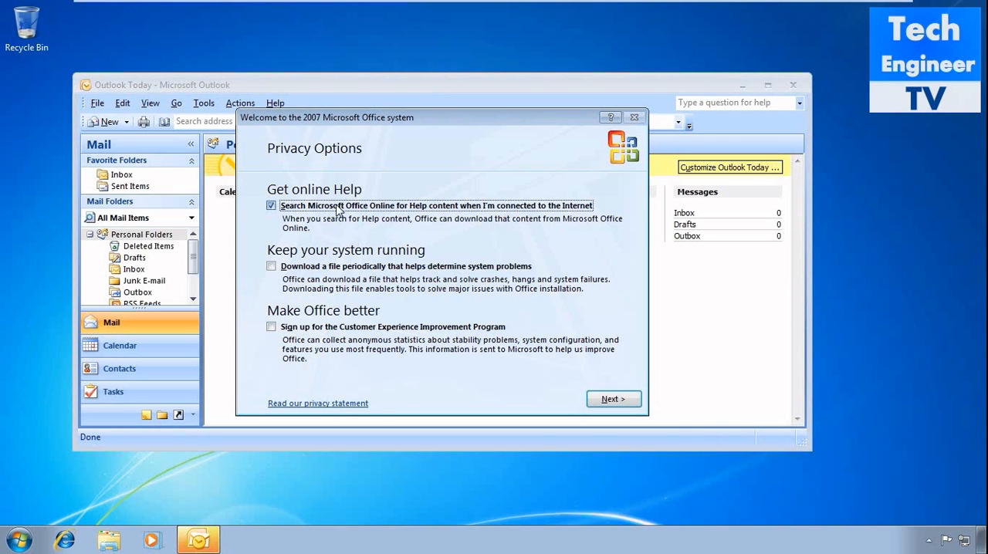
{"action": "left_click", "coordinate": [599, 393]}
{"action": "left_click", "coordinate": [427, 284]}
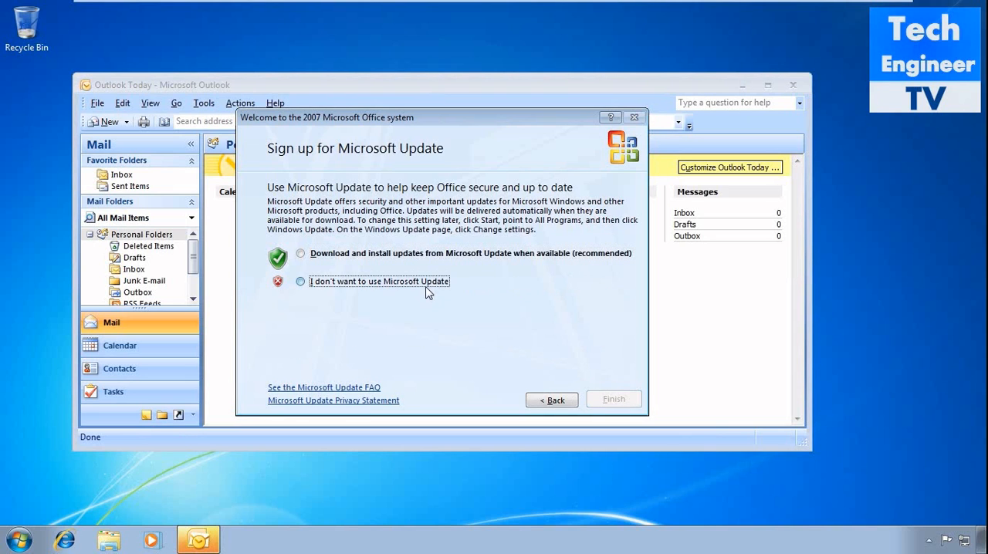
{"action": "left_click", "coordinate": [608, 405]}
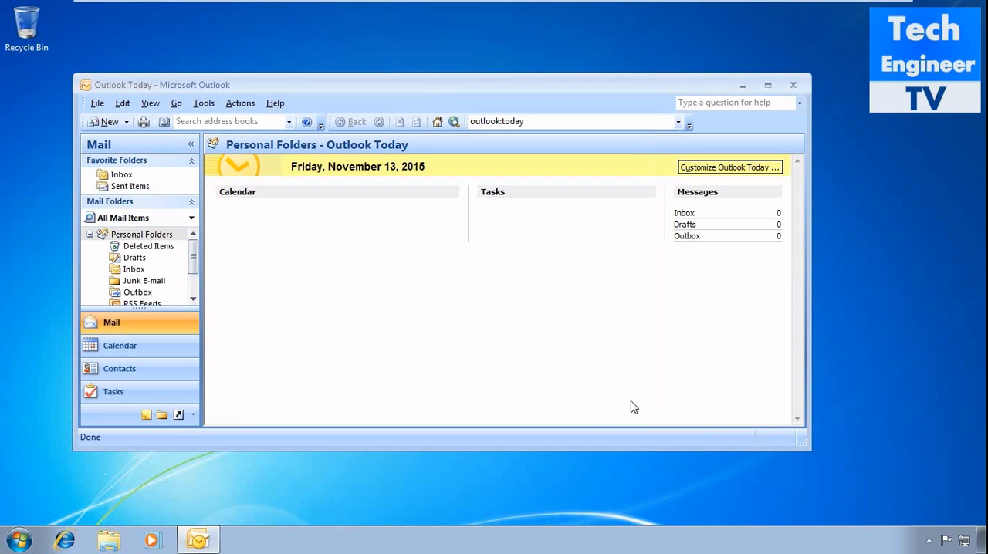
{"action": "left_click", "coordinate": [768, 85]}
View the e-mail account settings, declining to synchronize RSS Feeds with the Common Feed List, and close them.
{"action": "left_click", "coordinate": [45, 25]}
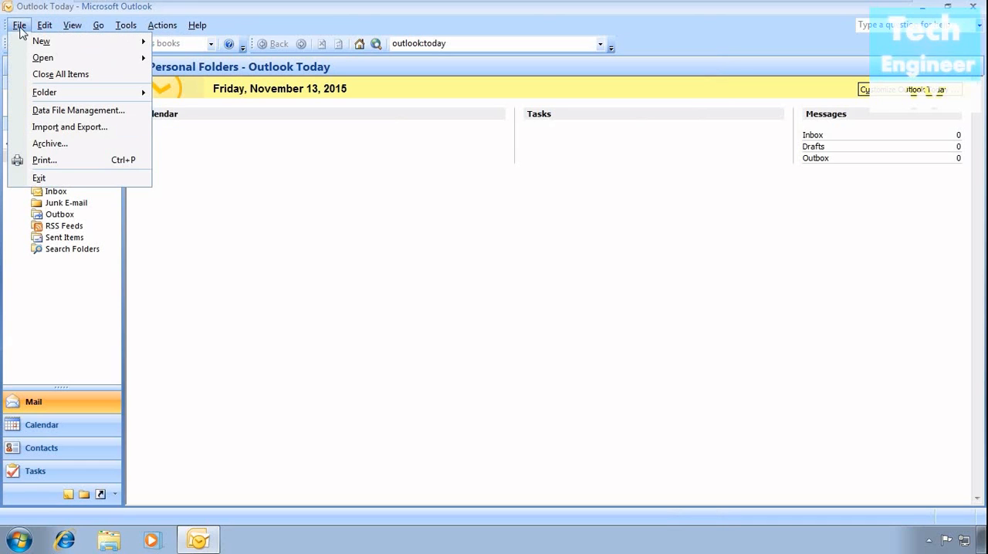
{"action": "mouse_move", "coordinate": [117, 33]}
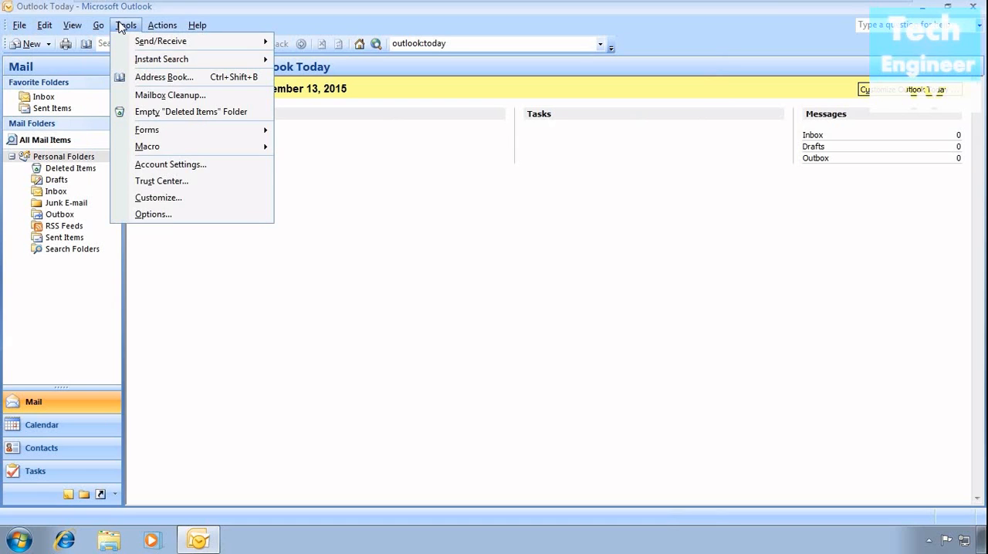
{"action": "left_click", "coordinate": [166, 164]}
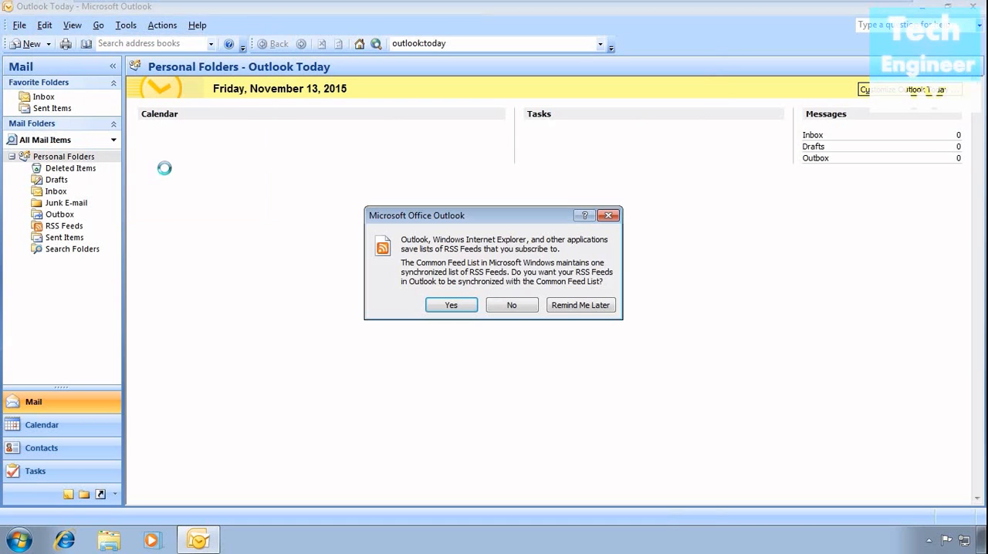
{"action": "left_click", "coordinate": [531, 310]}
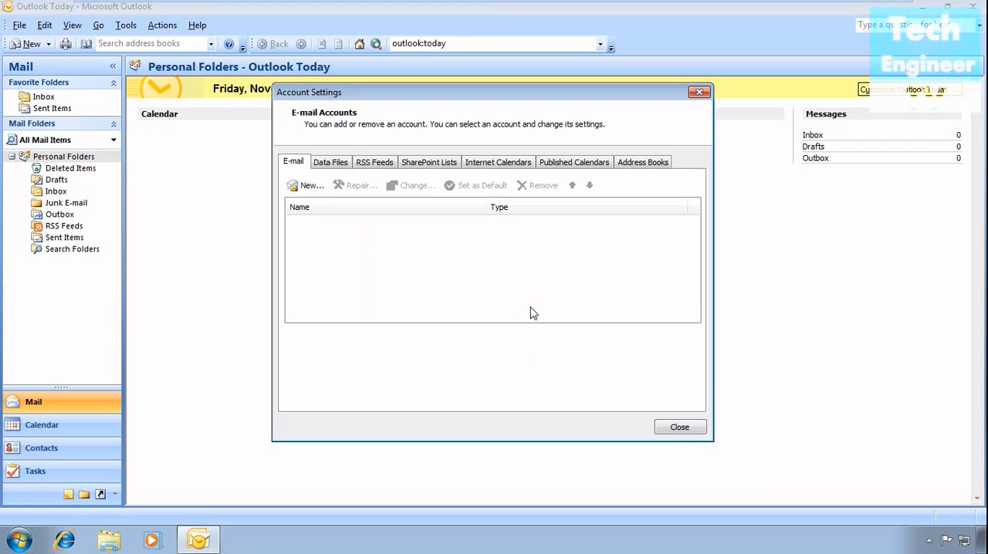
{"action": "left_click", "coordinate": [699, 93]}
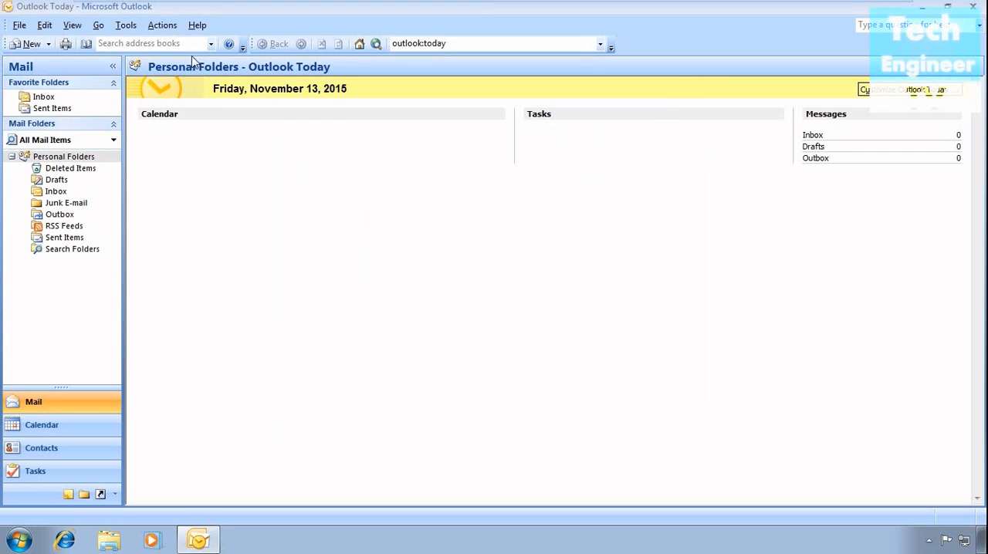
Open the Mail Setup options and go from there to the e-mail account settings.
{"action": "left_click", "coordinate": [21, 25]}
{"action": "mouse_move", "coordinate": [31, 47]}
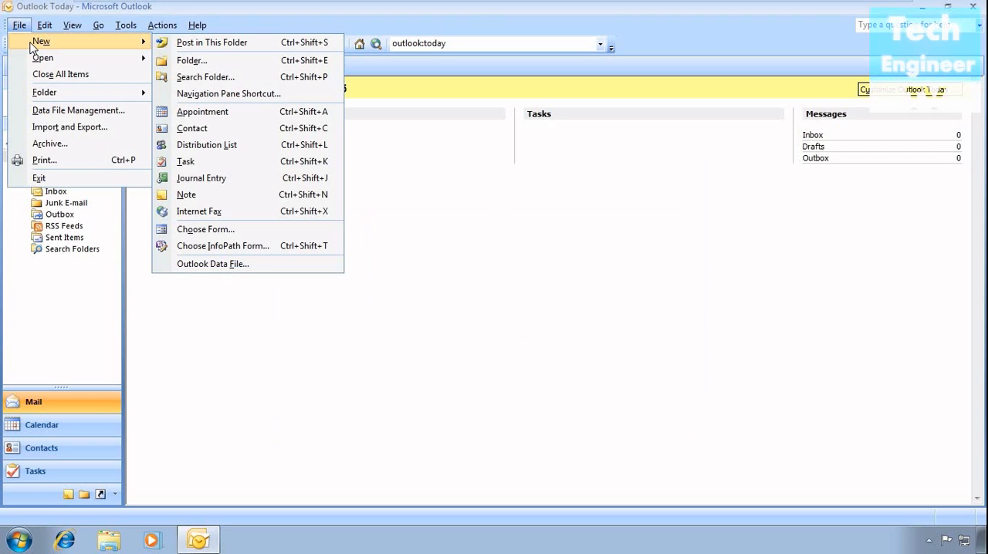
{"action": "mouse_move", "coordinate": [47, 31]}
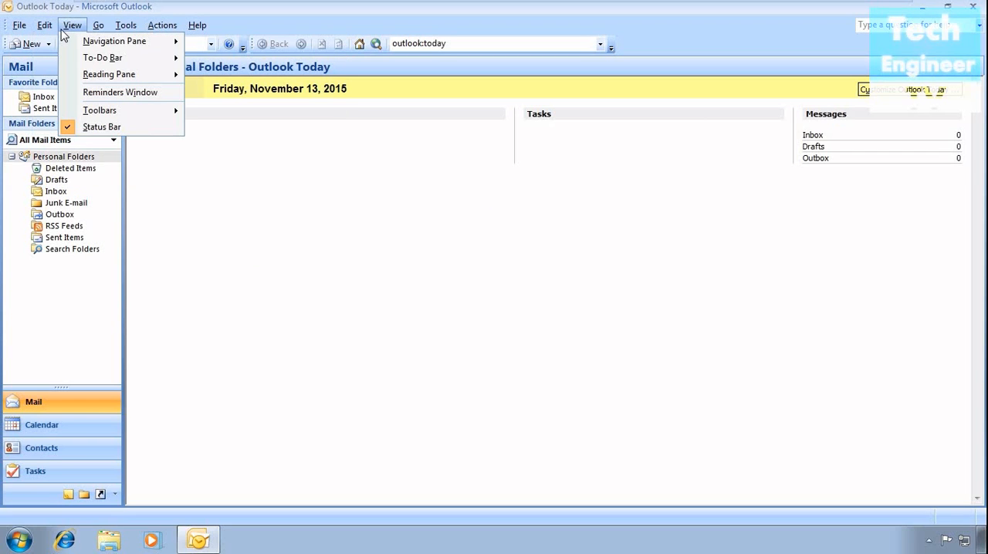
{"action": "mouse_move", "coordinate": [95, 31]}
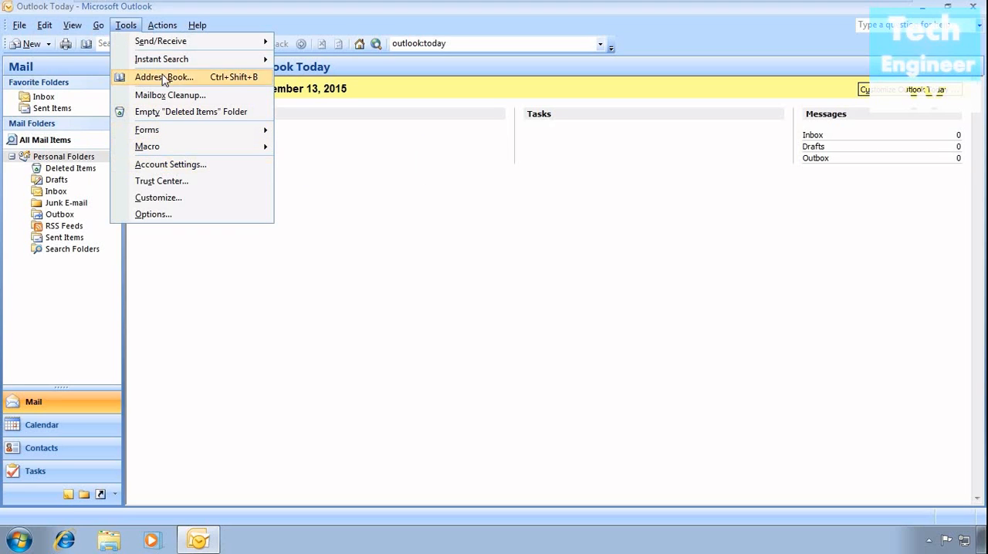
{"action": "mouse_move", "coordinate": [167, 50]}
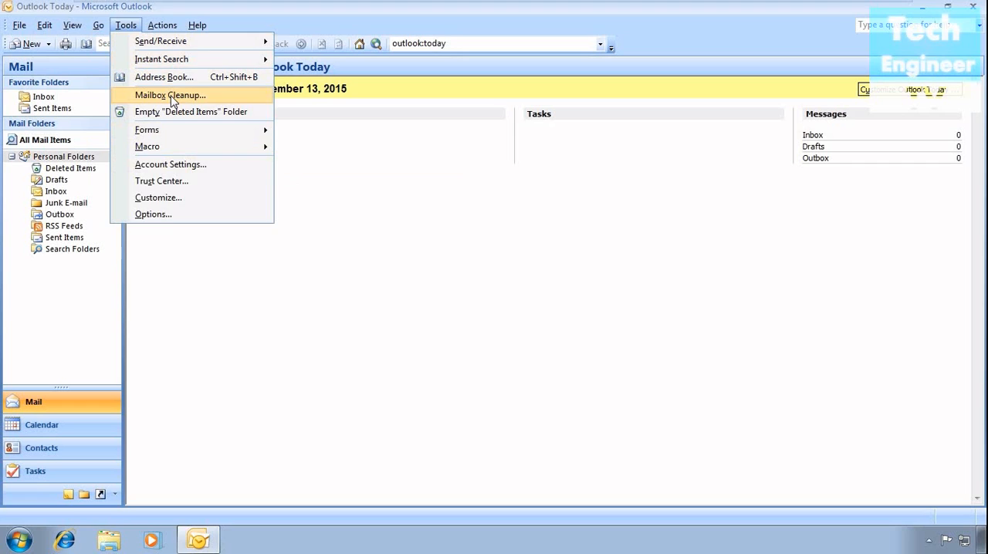
{"action": "mouse_move", "coordinate": [171, 28]}
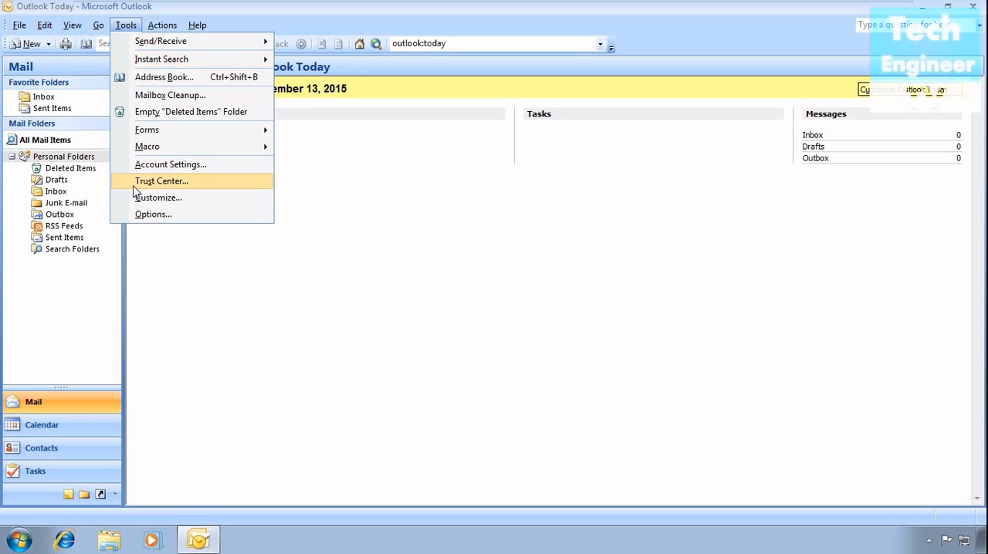
{"action": "left_click", "coordinate": [139, 214]}
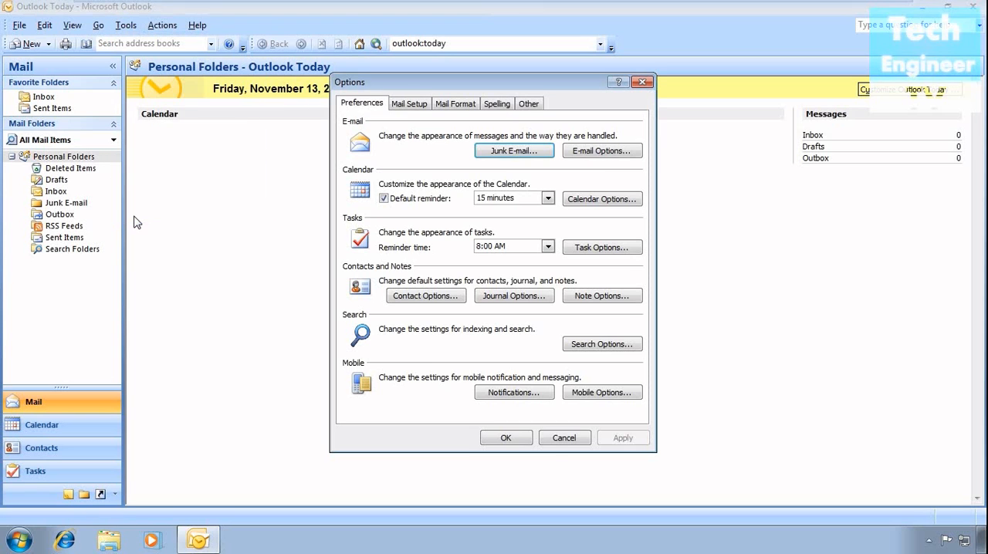
{"action": "left_click", "coordinate": [409, 104]}
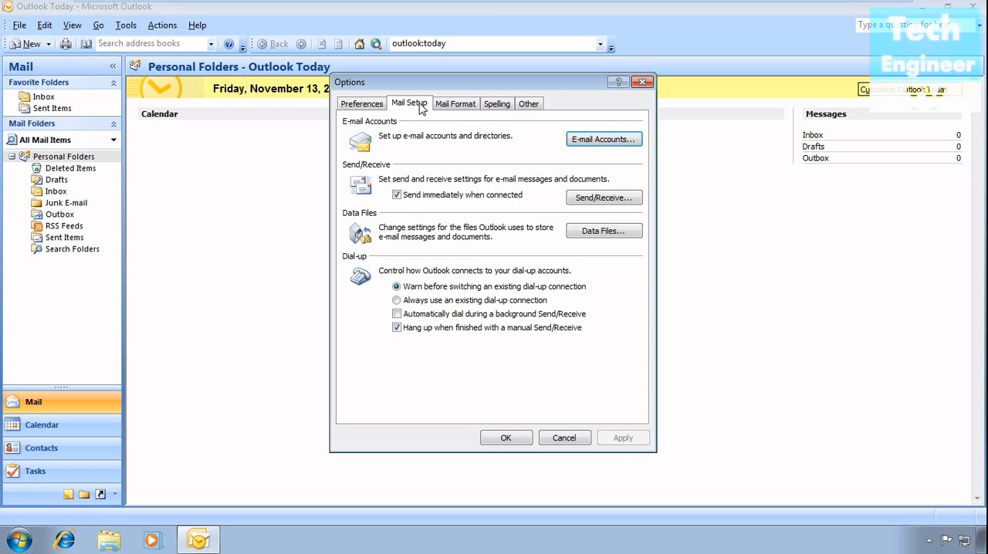
{"action": "left_click", "coordinate": [593, 141]}
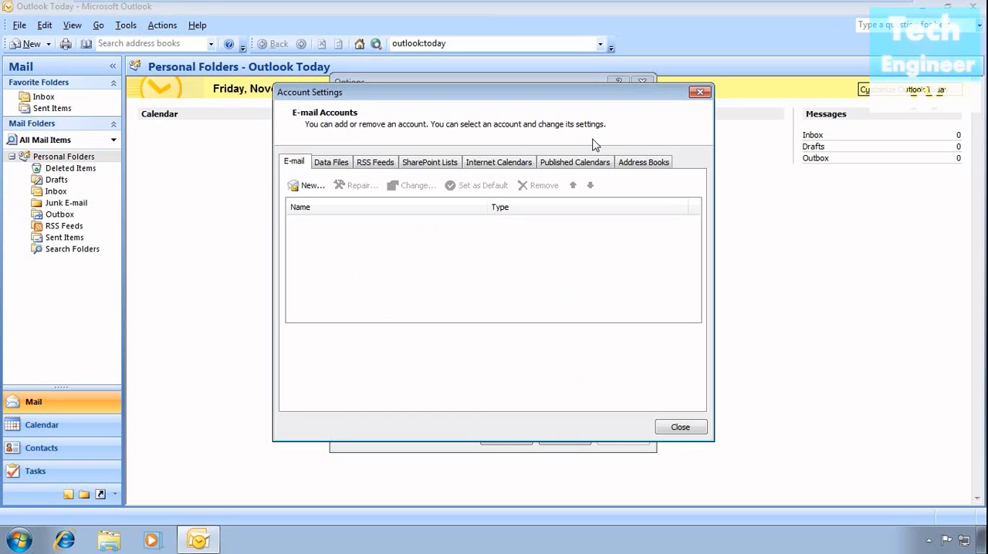
Examine the account settings for data files, RSS feeds, SharePoint lists, Internet and published calendars, and address books.
{"action": "left_click", "coordinate": [321, 162]}
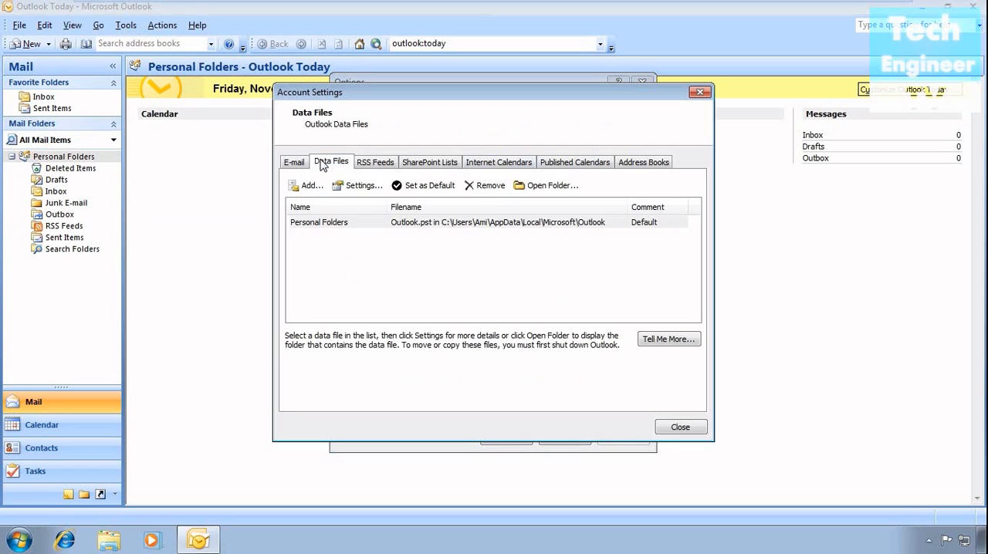
{"action": "left_click", "coordinate": [382, 163]}
{"action": "left_click", "coordinate": [426, 164]}
{"action": "left_click", "coordinate": [487, 165]}
{"action": "left_click", "coordinate": [577, 165]}
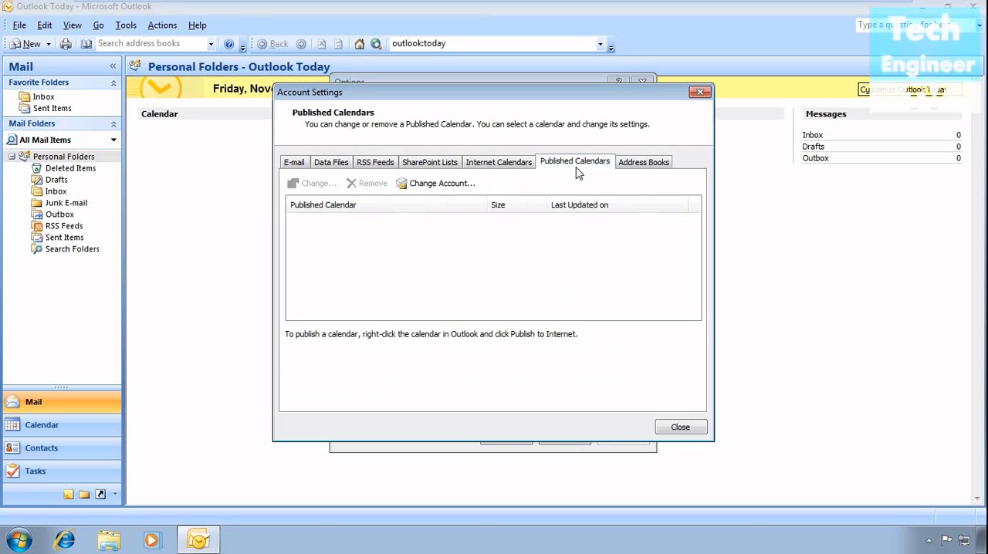
{"action": "left_click", "coordinate": [655, 166]}
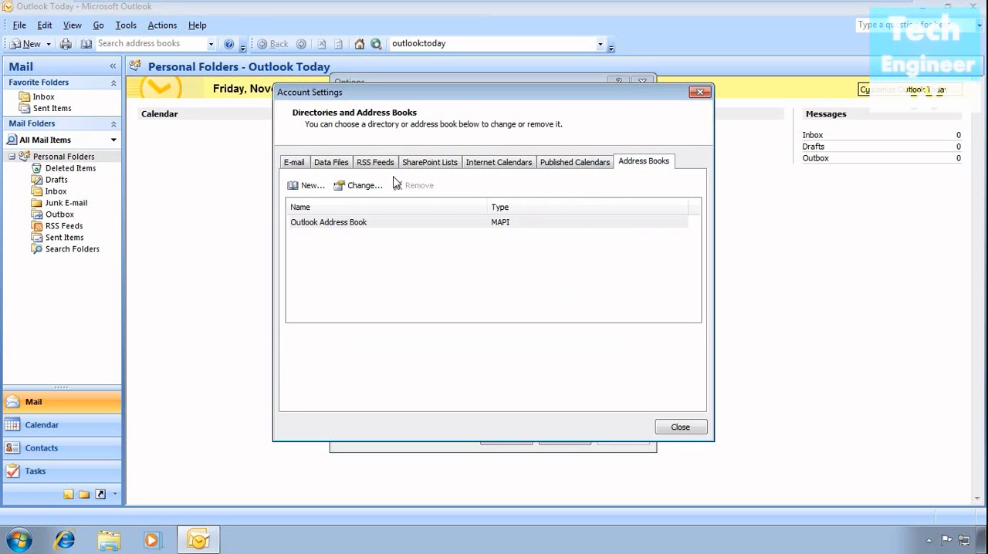
{"action": "left_click", "coordinate": [318, 166]}
{"action": "left_click", "coordinate": [292, 164]}
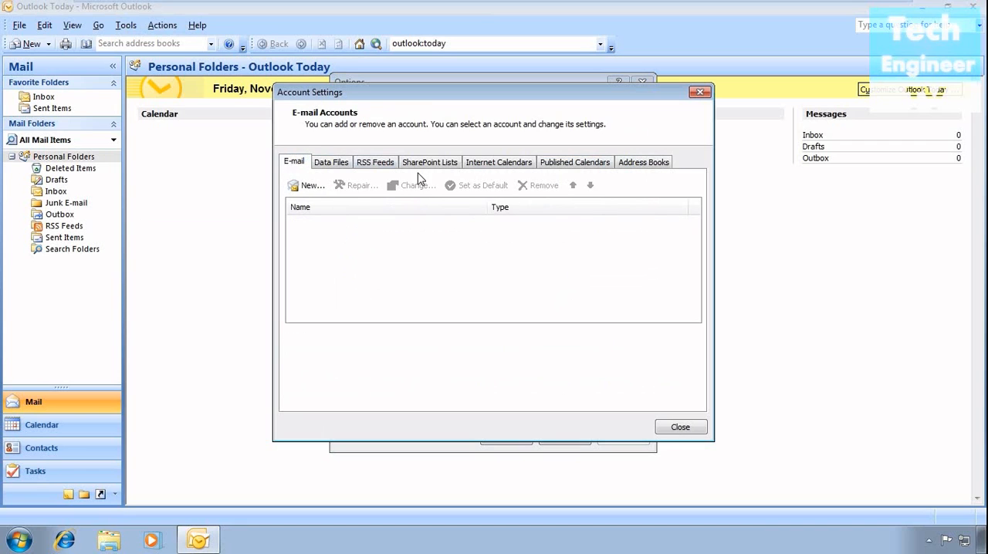
{"action": "left_click", "coordinate": [318, 165]}
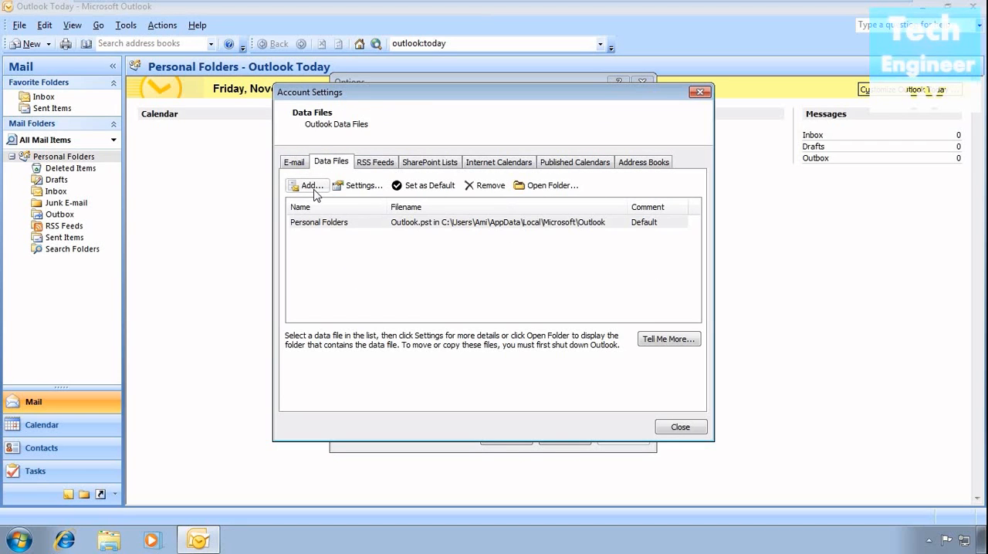
View the storage types offered for a new Outlook data file, and leave the account settings and options without changes.
{"action": "left_click", "coordinate": [314, 189]}
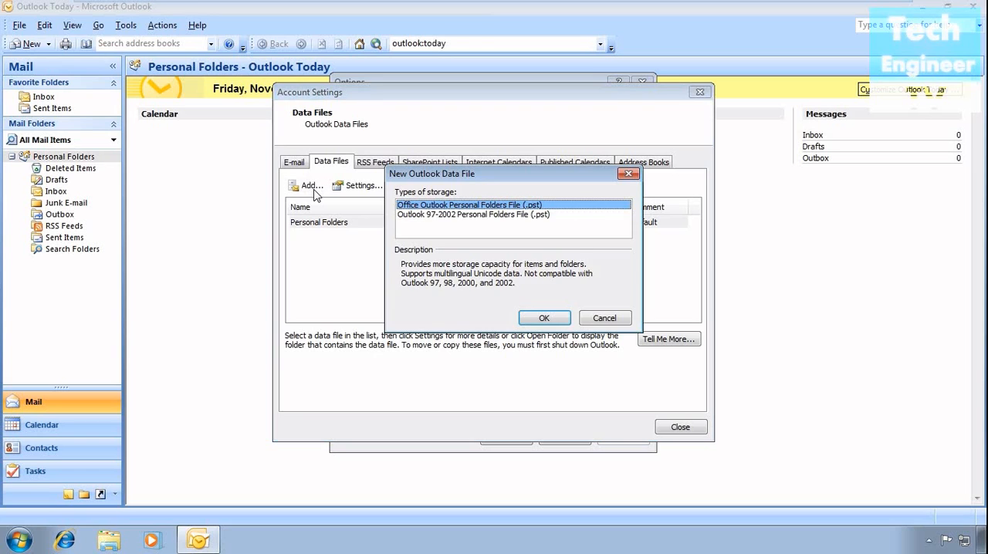
{"action": "left_click", "coordinate": [604, 318]}
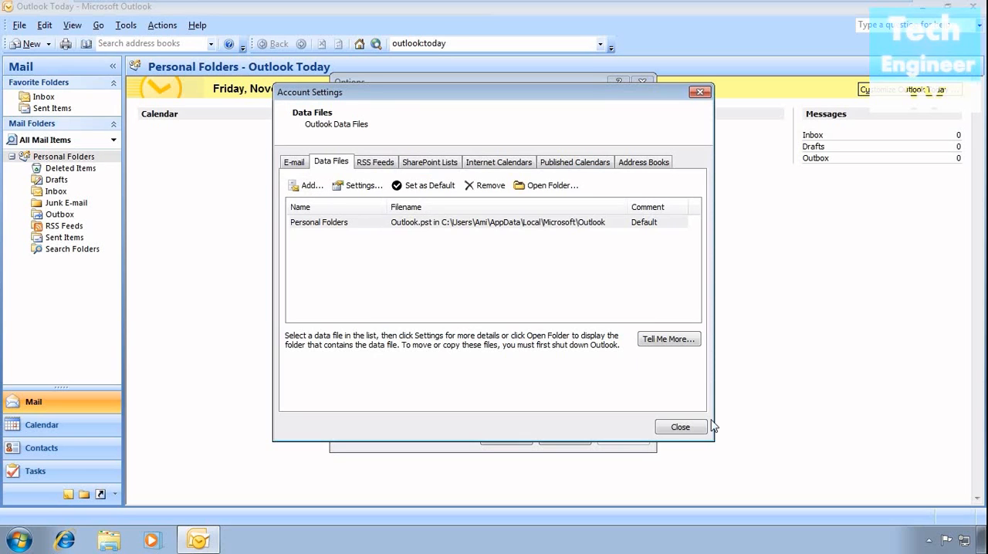
{"action": "left_click", "coordinate": [698, 429]}
{"action": "left_click", "coordinate": [564, 439]}
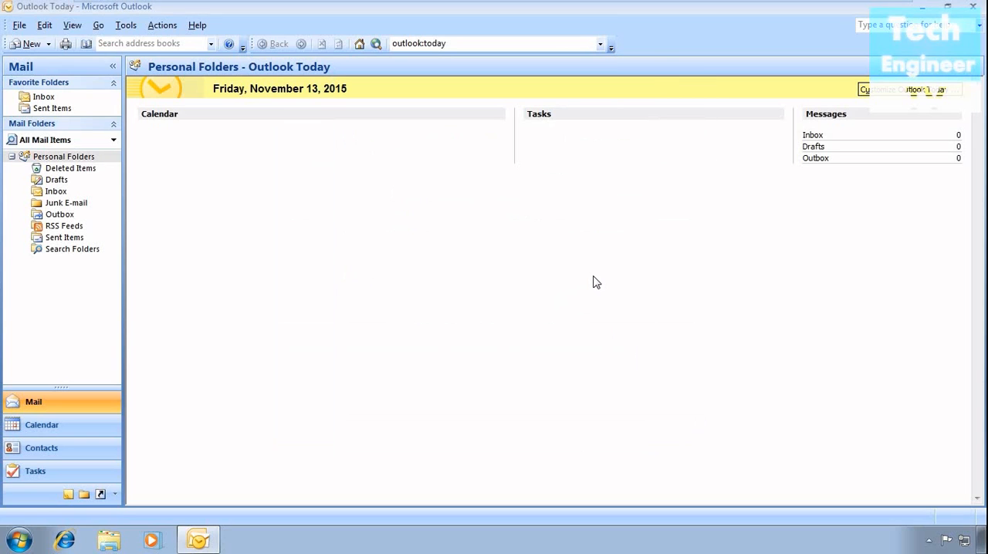
Start adding a new e-mail account with manually configured server settings, using the Internet E-mail service.
{"action": "left_click", "coordinate": [13, 25]}
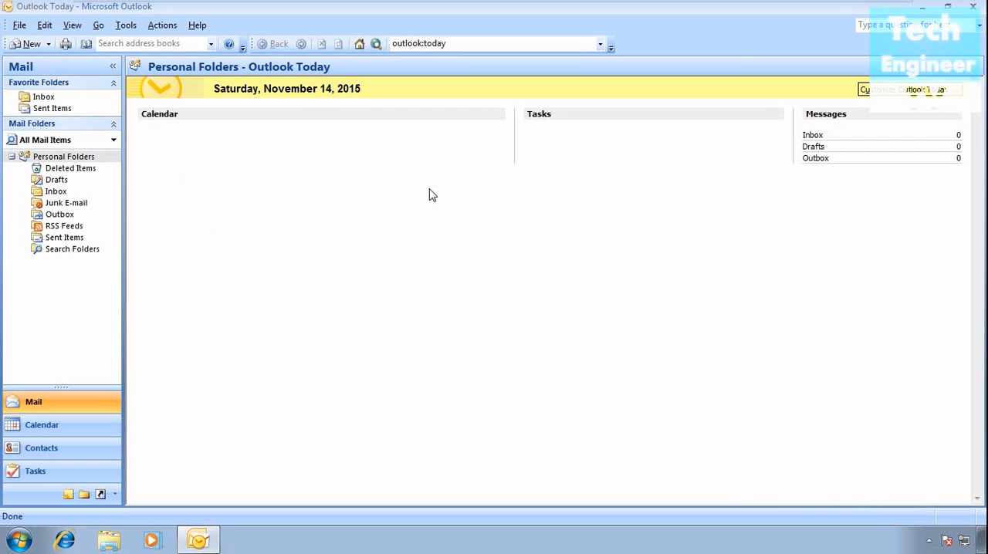
{"action": "left_click", "coordinate": [126, 26]}
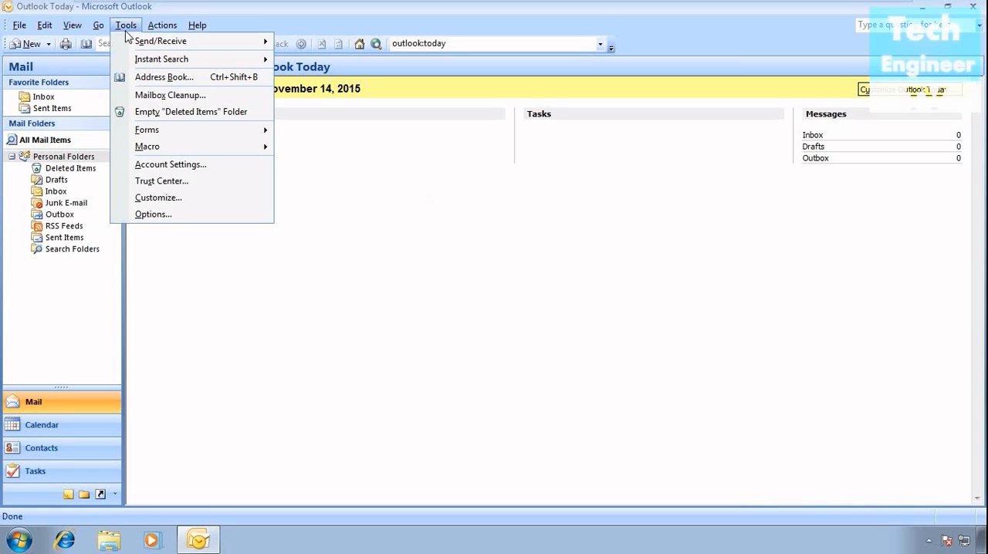
{"action": "left_click", "coordinate": [154, 166]}
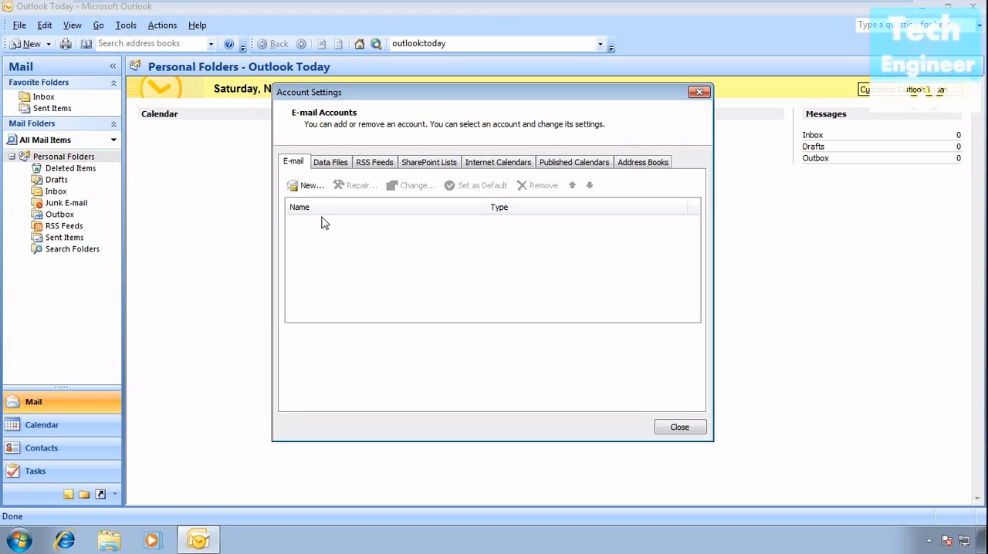
{"action": "left_click", "coordinate": [313, 186]}
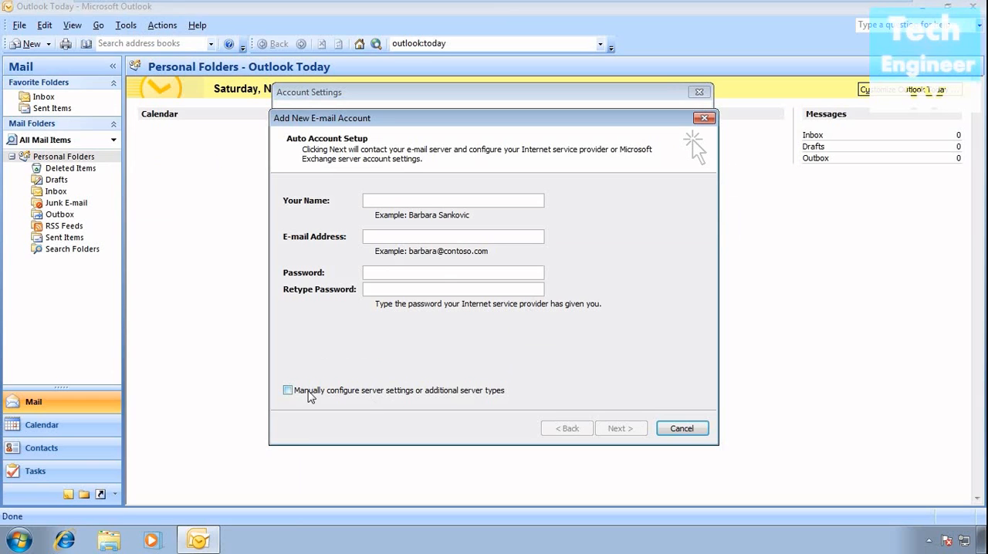
{"action": "left_click", "coordinate": [386, 394]}
{"action": "left_click", "coordinate": [626, 432]}
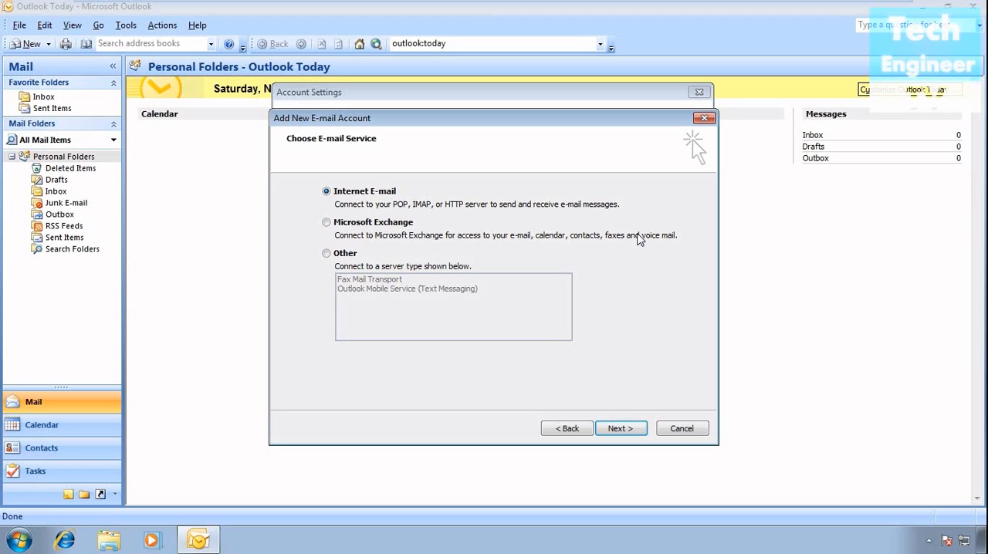
{"action": "left_click", "coordinate": [621, 428]}
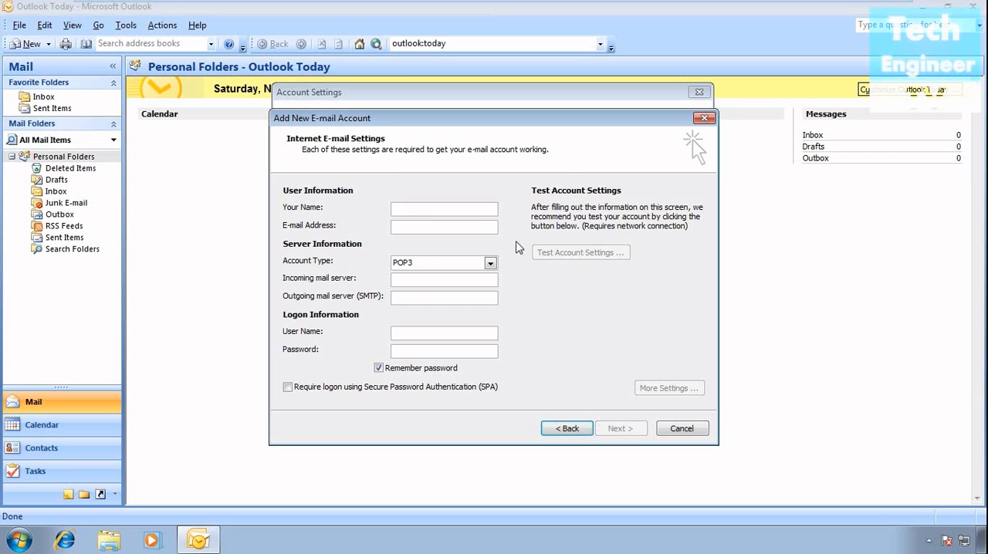
Enter the account holder's display name and the account name part of the e-mail address in the user information.
{"action": "type", "text": "Test"}
{"action": "type", "text": " Client"}
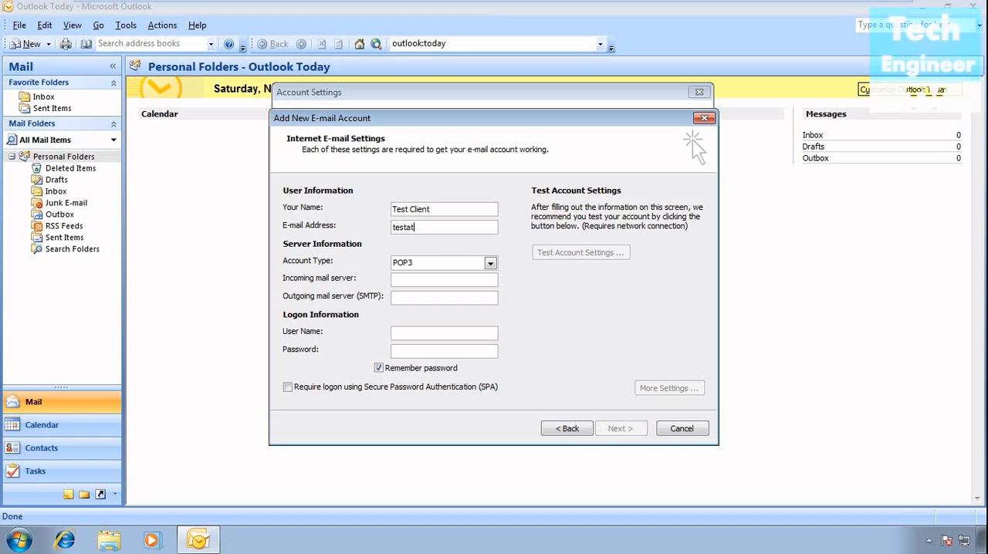
Set the incoming mail server to pop.gmail.com and the outgoing mail server (SMTP) to smtp.gmail.com.
{"action": "left_click", "coordinate": [453, 282]}
{"action": "type", "text": "pop.gmail;"}
{"action": "key", "text": "BackSpace"}
{"action": "type", "text": ".com"}
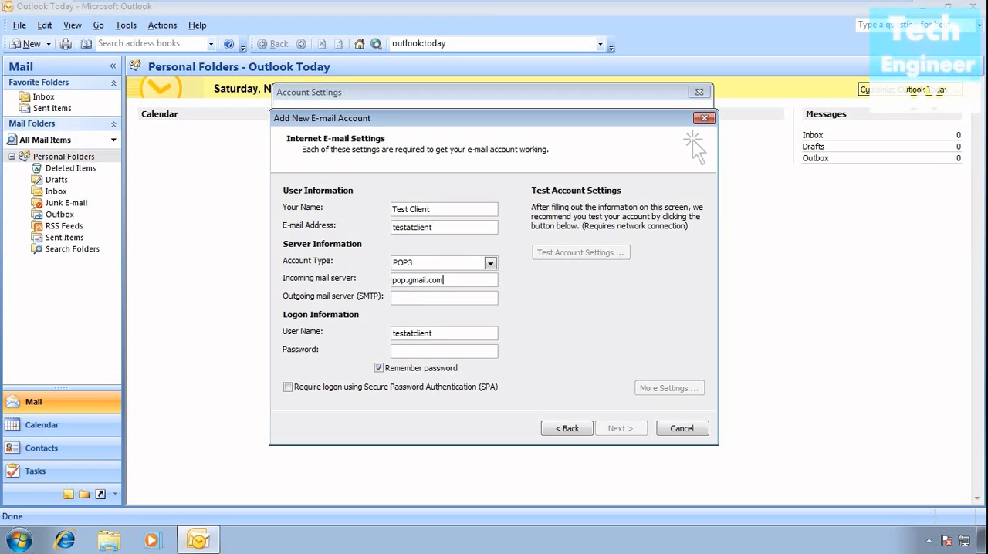
{"action": "key", "text": "Tab"}
{"action": "type", "text": "smtp."}
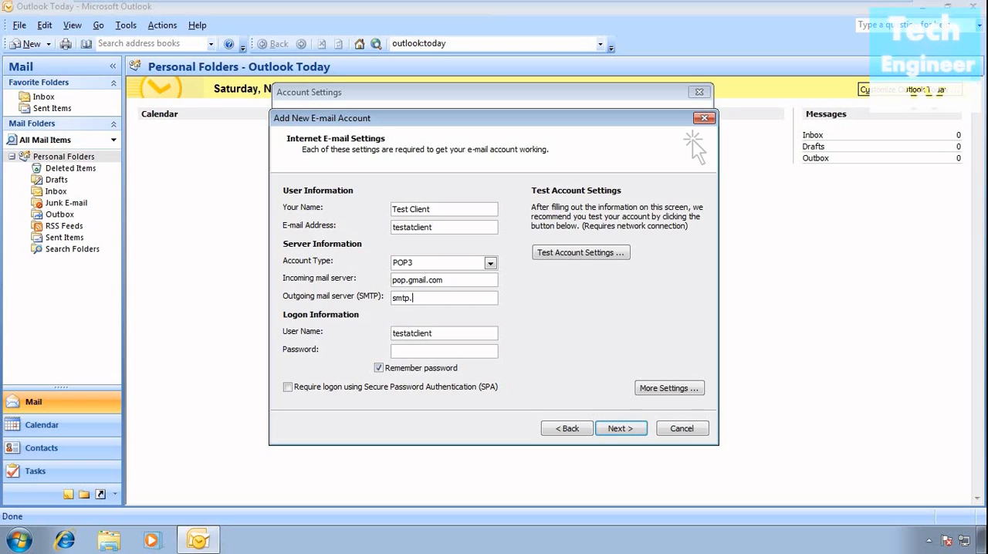
{"action": "type", "text": "gmai.com"}
{"action": "key", "text": "BackSpace"}
{"action": "key", "text": "BackSpace"}
{"action": "key", "text": "BackSpace"}
{"action": "key", "text": "BackSpace"}
{"action": "key", "text": "BackSpace"}
{"action": "type", "text": "il.com"}
Enter the account password in the logon information.
{"action": "left_click", "coordinate": [442, 352]}
{"action": "type", "text": "***********"}
In the additional Internet e-mail settings, require authentication for the outgoing SMTP server, using the incoming server's settings.
{"action": "left_click", "coordinate": [651, 393]}
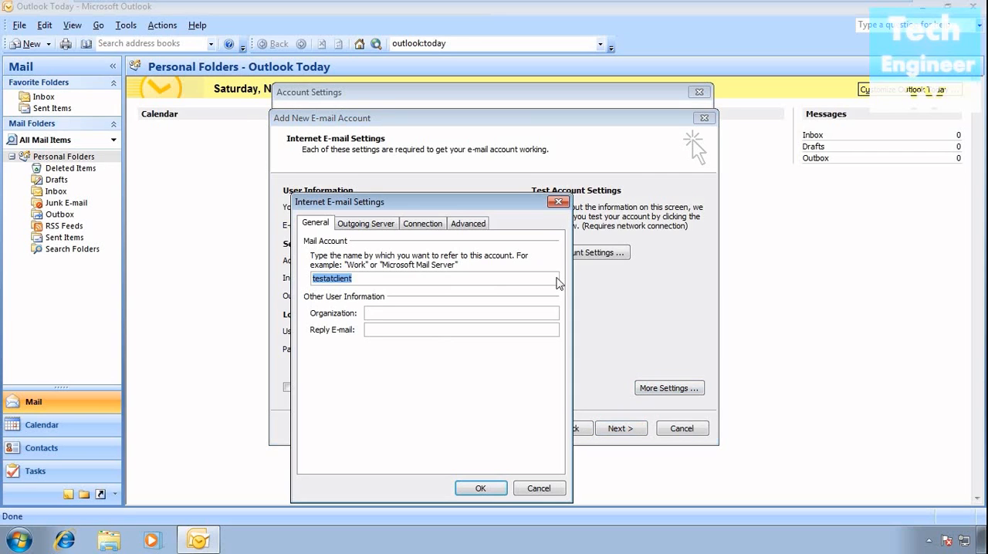
{"action": "left_click_drag", "start_coordinate": [509, 202], "coordinate": [546, 139]}
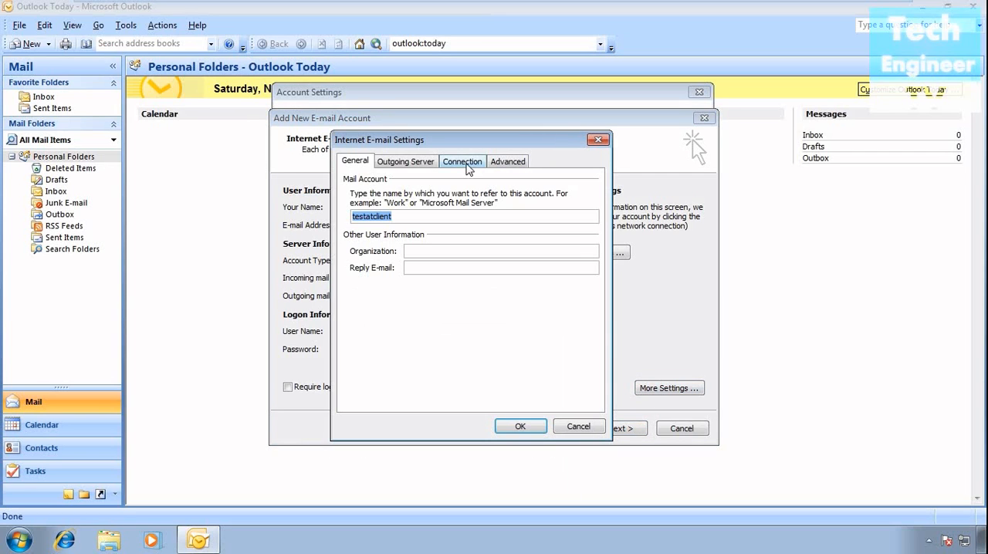
{"action": "left_click", "coordinate": [419, 165]}
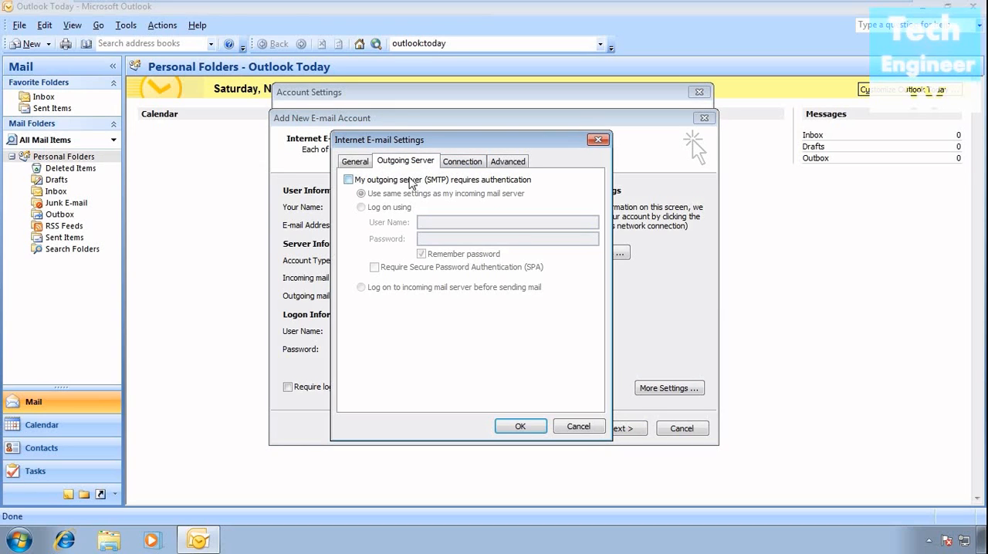
{"action": "left_click", "coordinate": [389, 181]}
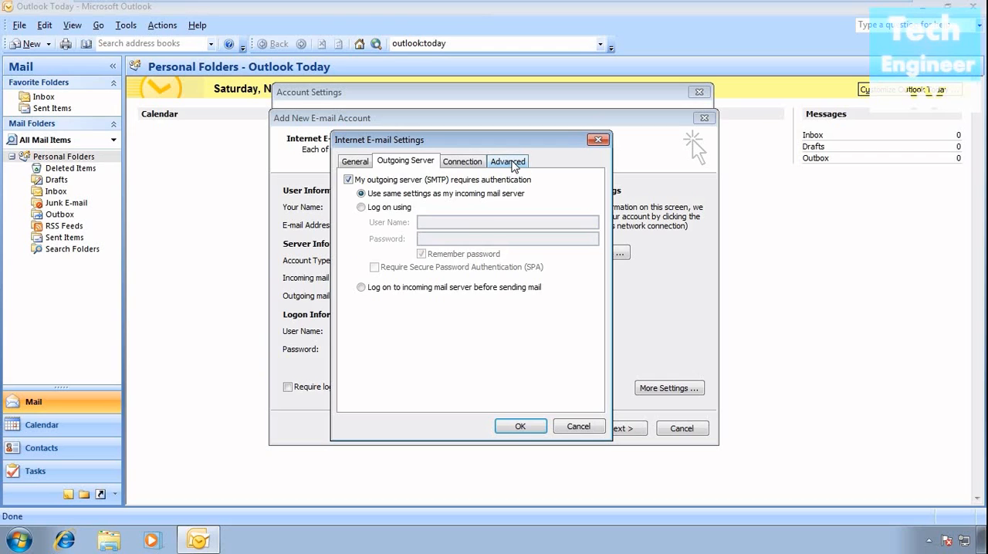
Require an encrypted SSL connection for the POP3 server, set the SMTP port to 465 with SSL encryption, and accept the settings.
{"action": "left_click", "coordinate": [508, 162]}
{"action": "left_click", "coordinate": [426, 213]}
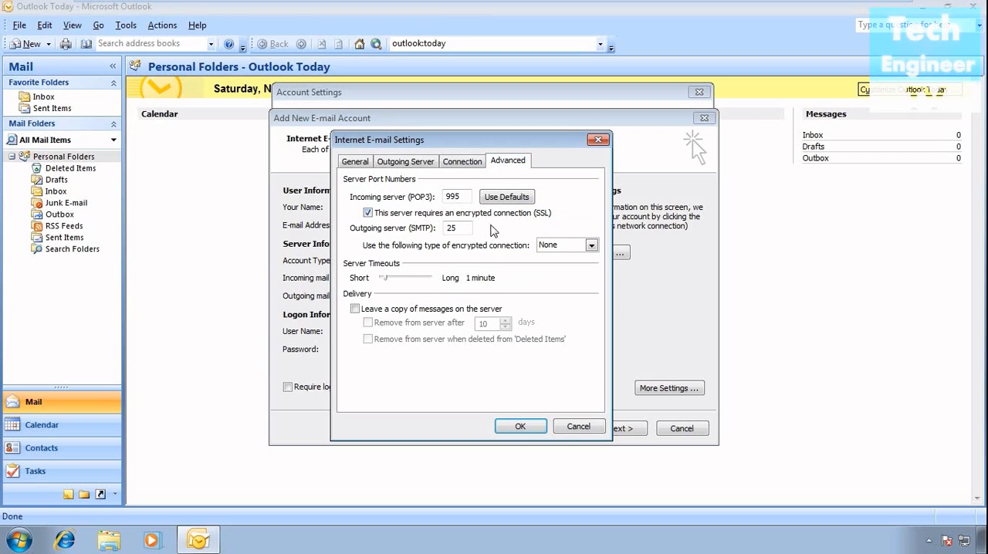
{"action": "left_click_drag", "start_coordinate": [466, 228], "coordinate": [406, 233]}
{"action": "type", "text": "465"}
{"action": "left_click", "coordinate": [575, 247]}
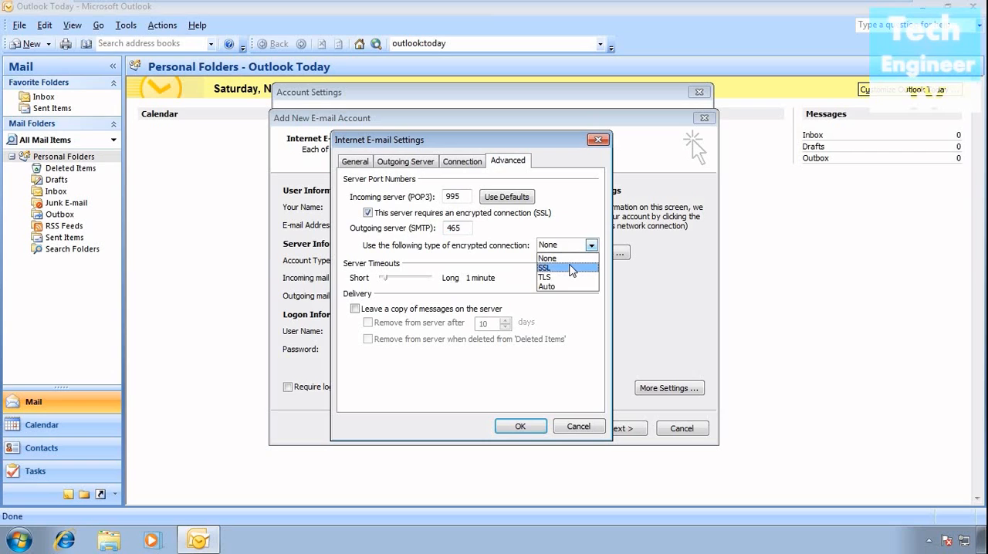
{"action": "left_click", "coordinate": [572, 268]}
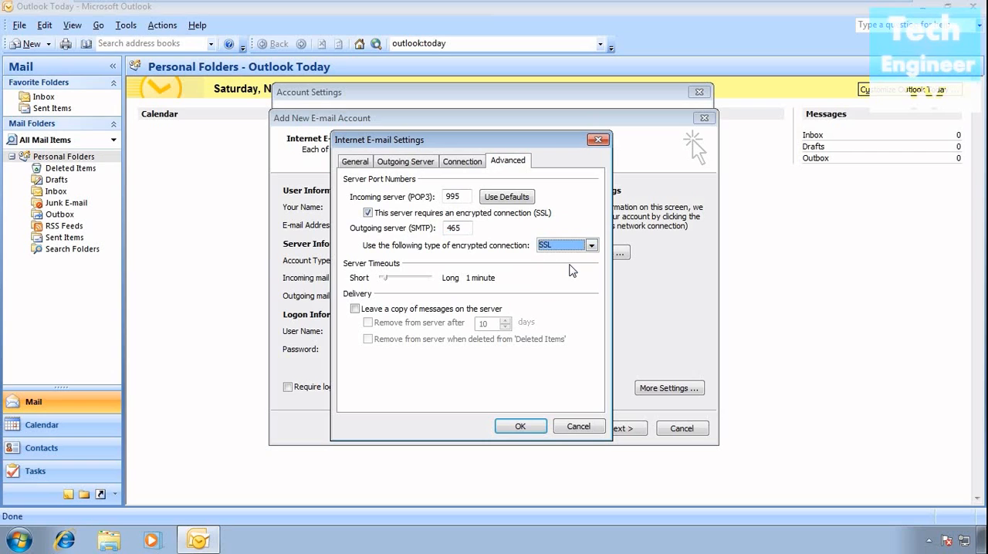
{"action": "left_click", "coordinate": [531, 429]}
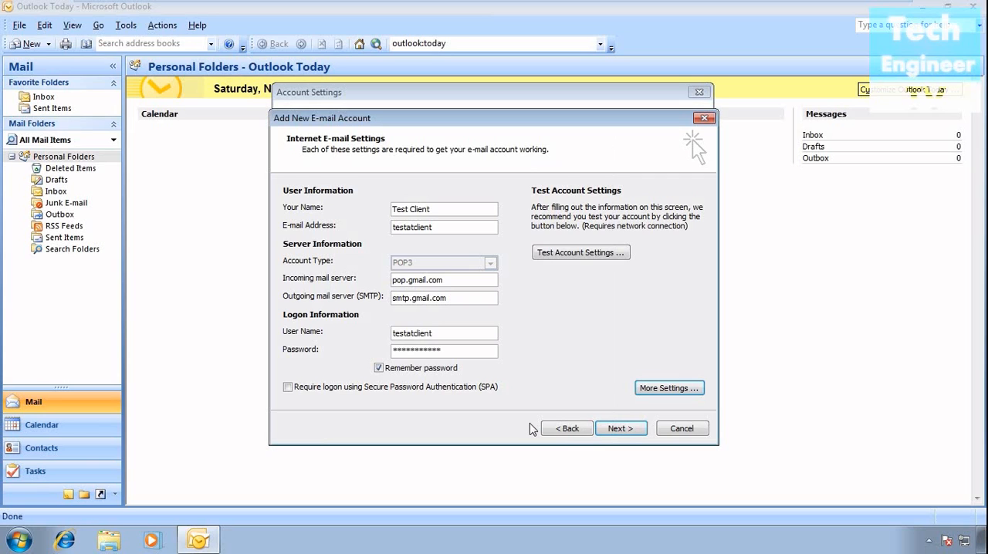
Try to test the account settings, and complete the e-mail address with its gmail.com domain.
{"action": "left_click", "coordinate": [582, 255]}
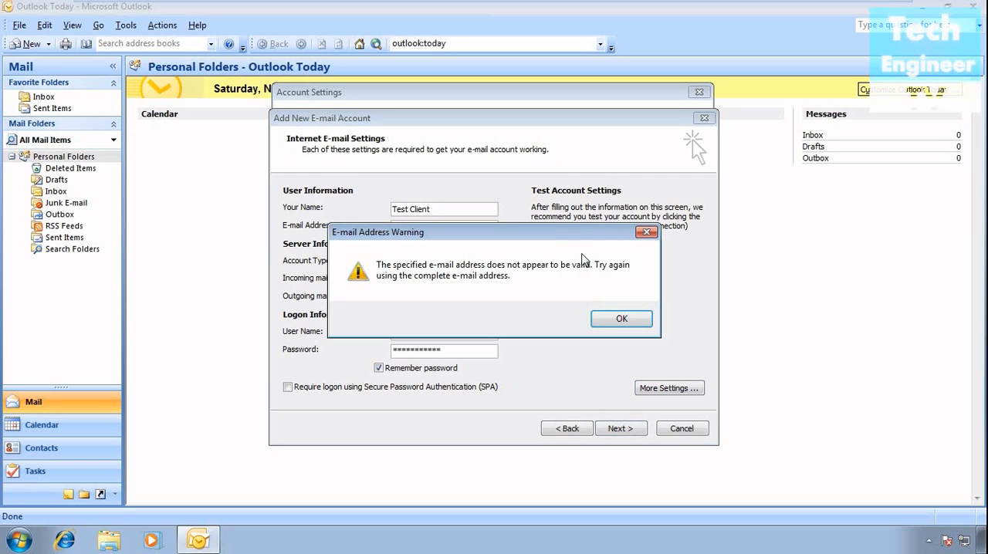
{"action": "left_click", "coordinate": [613, 321]}
{"action": "left_click", "coordinate": [465, 227]}
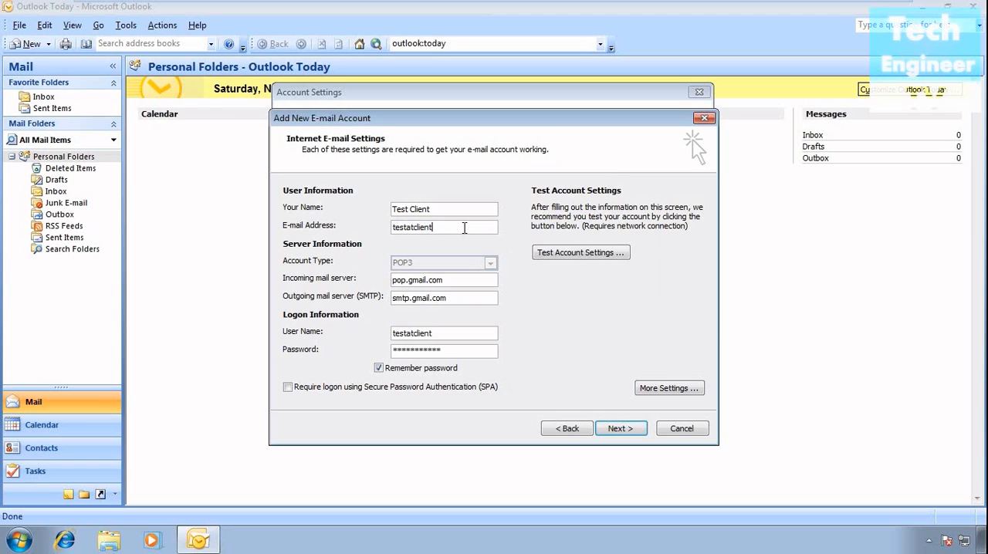
{"action": "type", "text": "@"}
{"action": "type", "text": "gmai.com"}
{"action": "type", "text": "l"}
{"action": "key", "text": "BackSpace"}
{"action": "type", "text": "l"}
Test the account settings with the full e-mail address, and finish adding the account.
{"action": "left_click", "coordinate": [581, 253]}
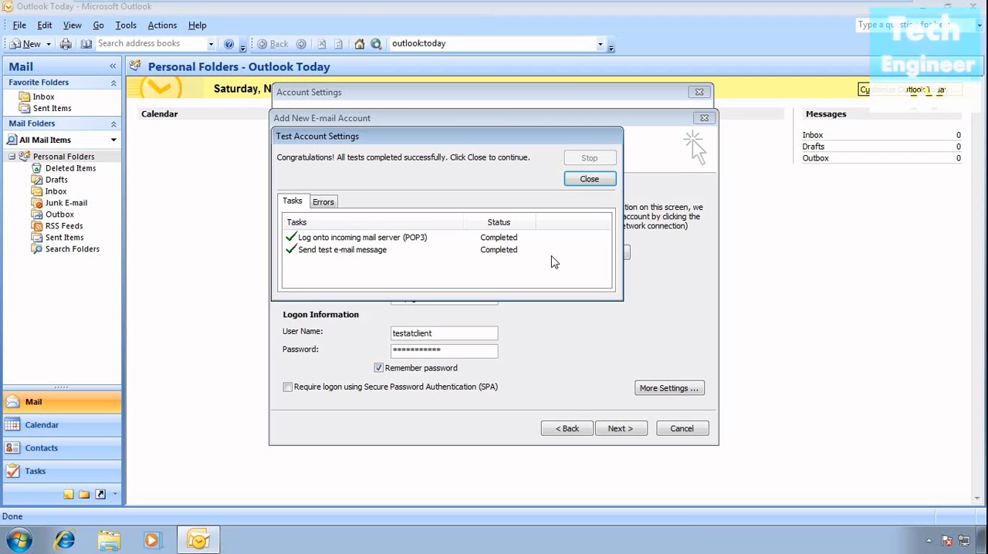
{"action": "left_click", "coordinate": [578, 185]}
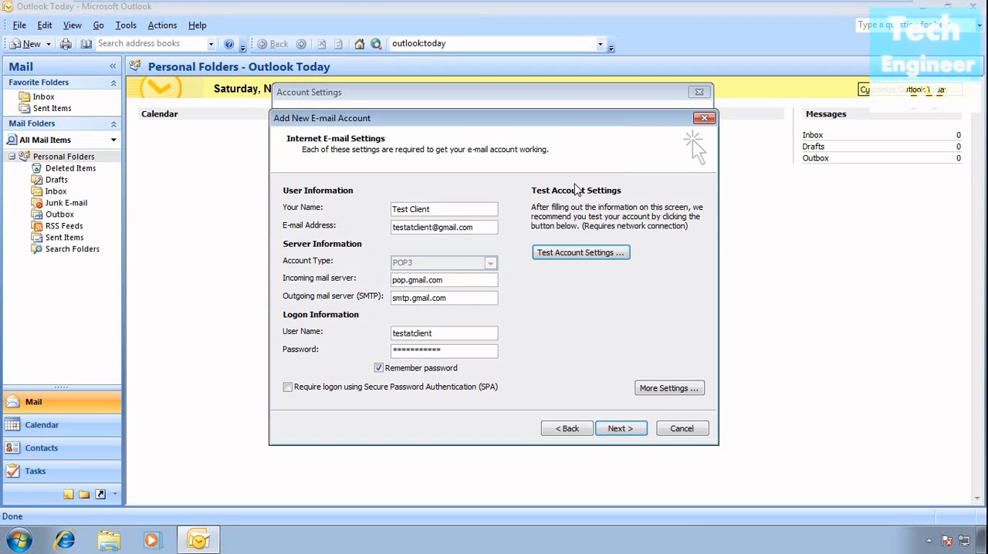
{"action": "left_click", "coordinate": [630, 430]}
{"action": "left_click", "coordinate": [630, 430]}
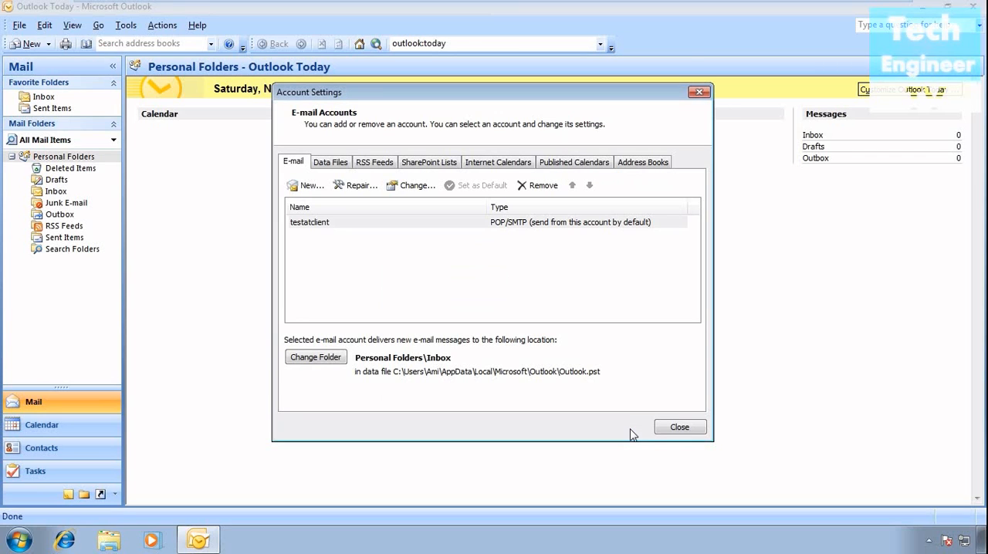
{"action": "left_click", "coordinate": [676, 428]}
Send and receive mail for all accounts, and dismiss the junk e-mail notice.
{"action": "left_click", "coordinate": [126, 25]}
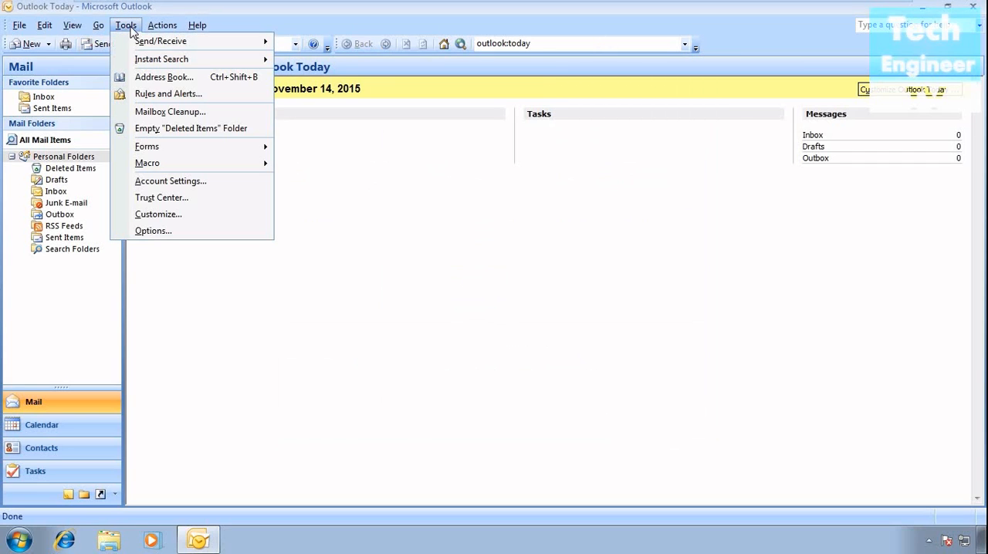
{"action": "mouse_move", "coordinate": [131, 42]}
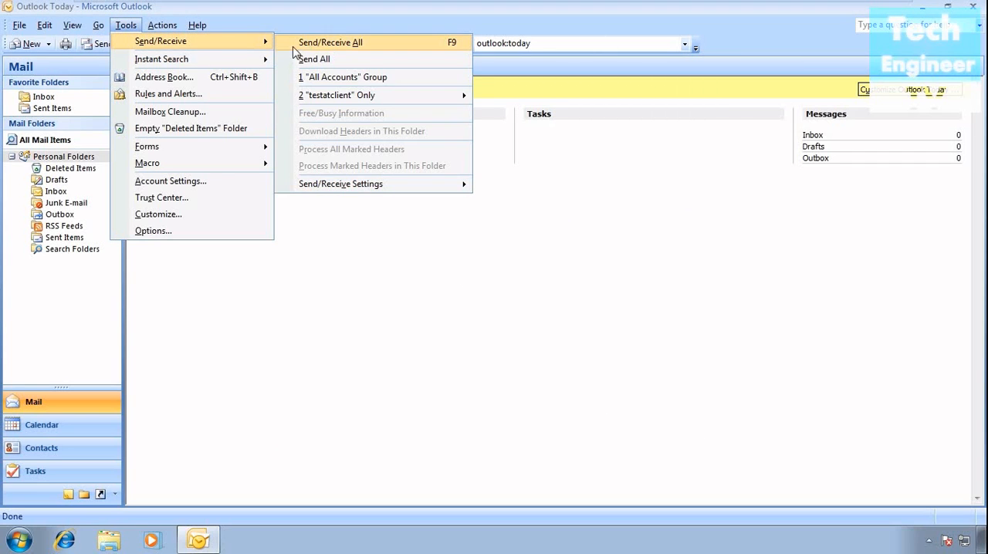
{"action": "left_click", "coordinate": [331, 43]}
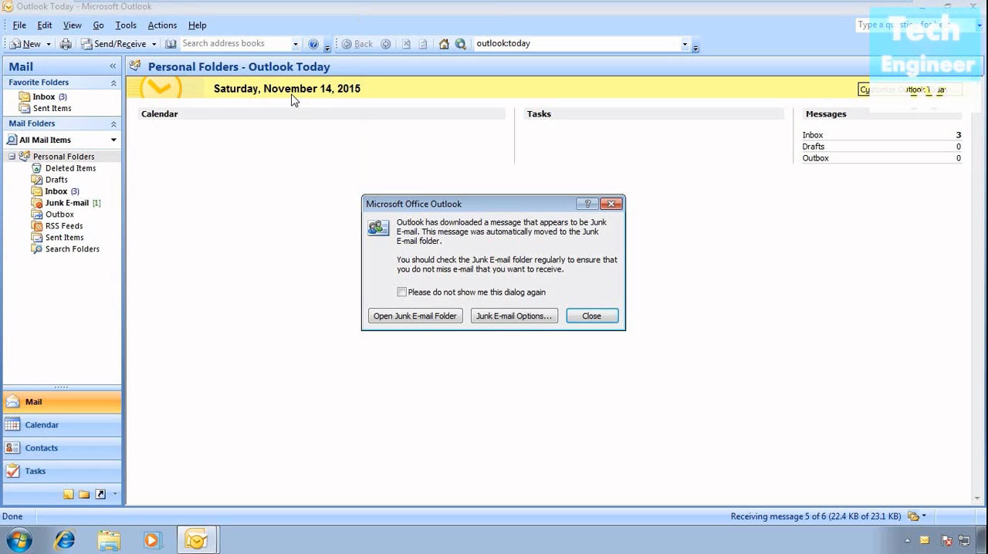
{"action": "left_click", "coordinate": [593, 316]}
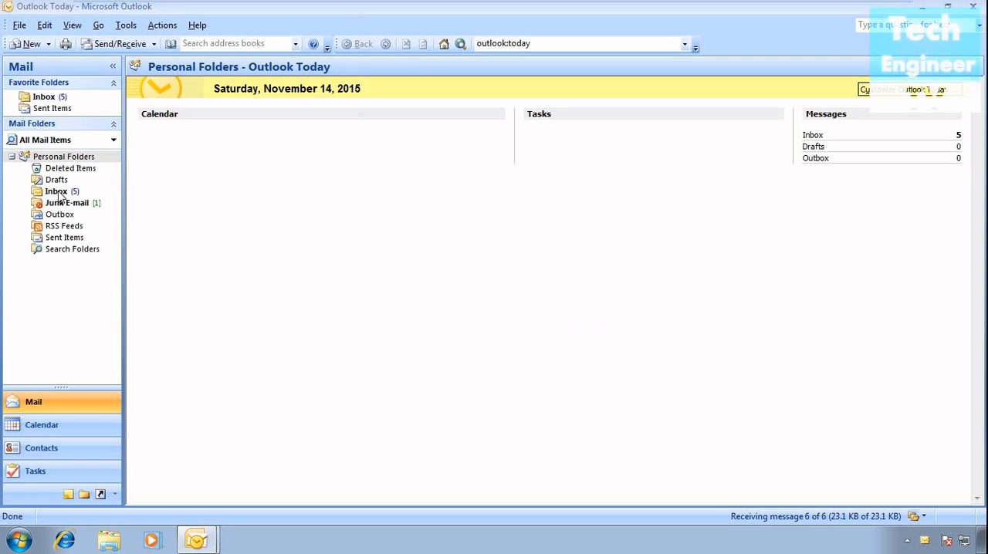
Read the Outlook test messages and Gmail Team messages in the Inbox, and view the message in the Junk E-mail folder.
{"action": "left_click", "coordinate": [58, 192]}
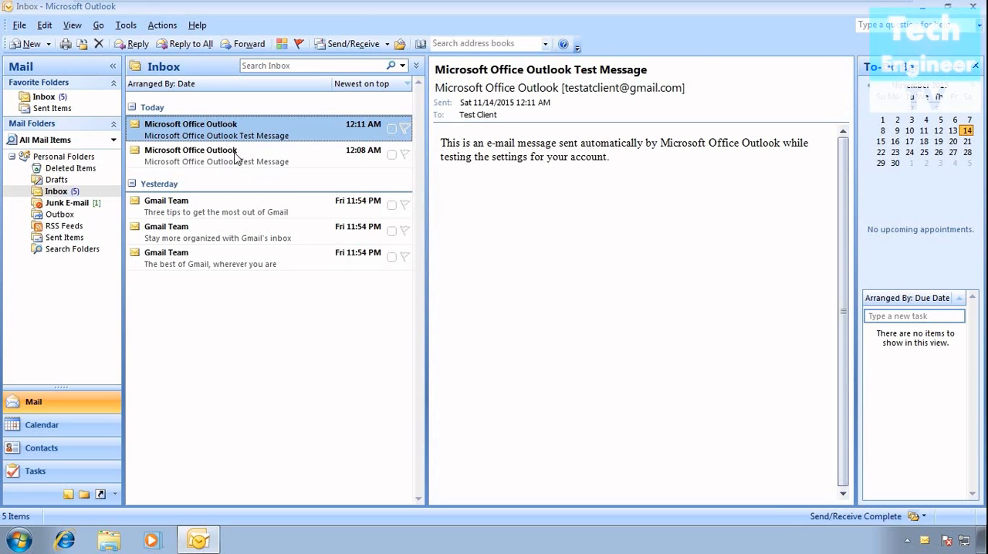
{"action": "left_click", "coordinate": [235, 159]}
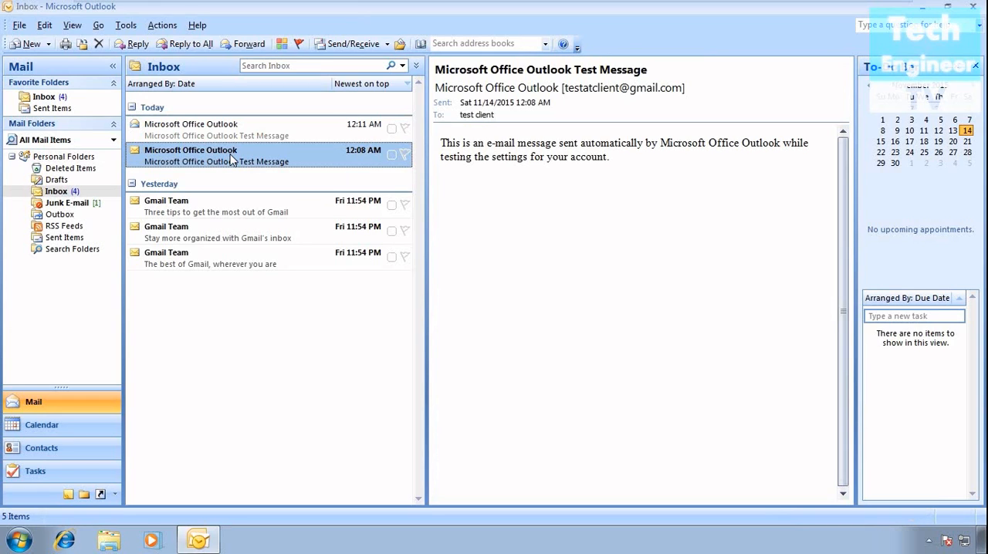
{"action": "left_click", "coordinate": [218, 209]}
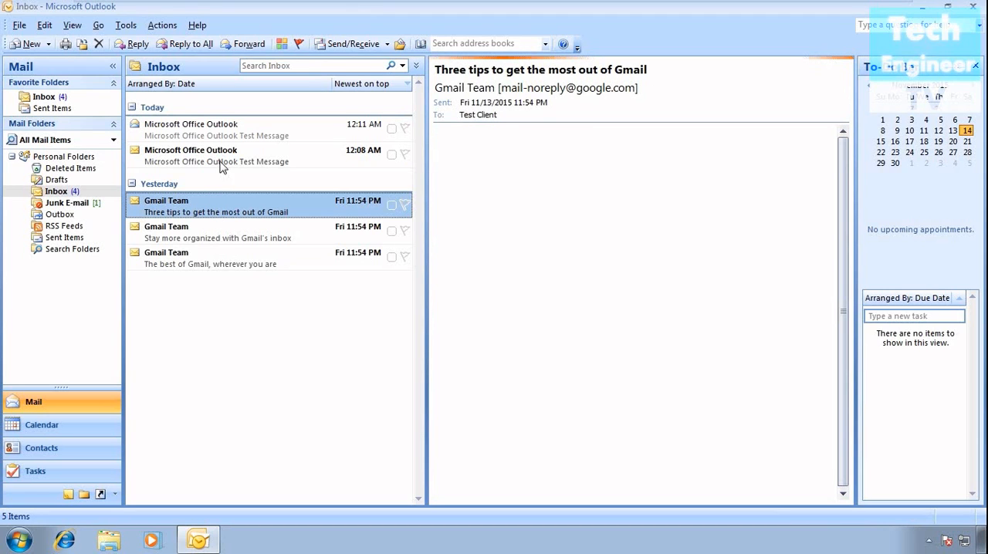
{"action": "left_click", "coordinate": [203, 160]}
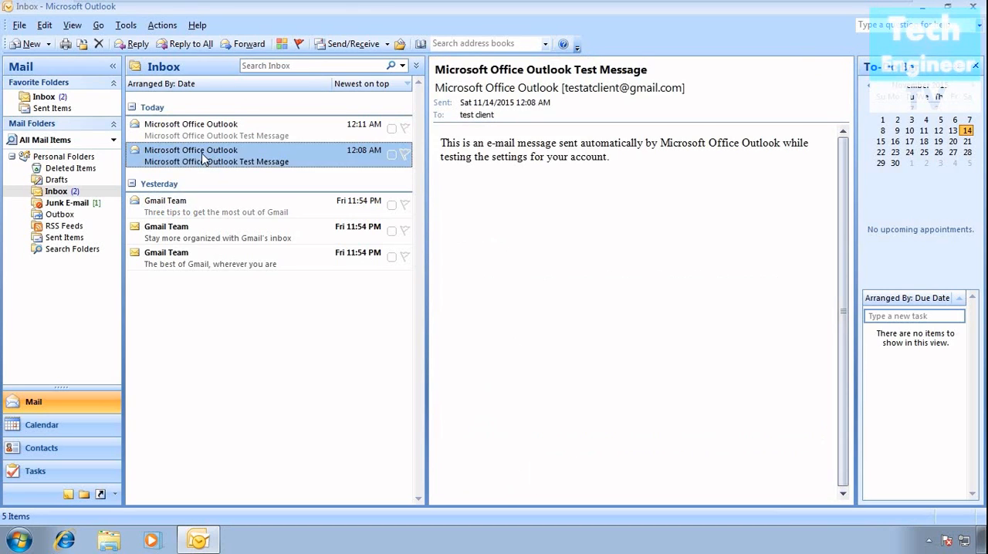
{"action": "left_click", "coordinate": [204, 212]}
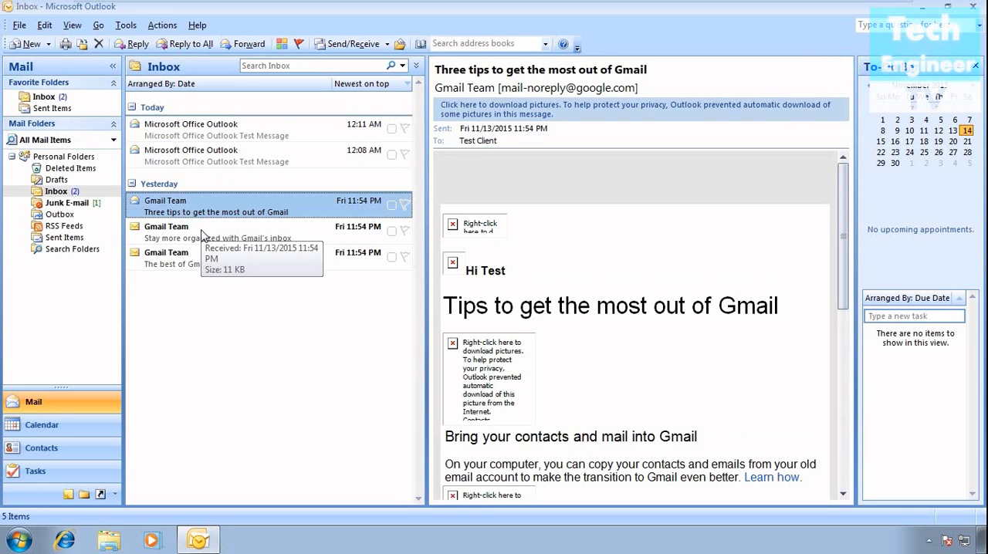
{"action": "left_click", "coordinate": [201, 236]}
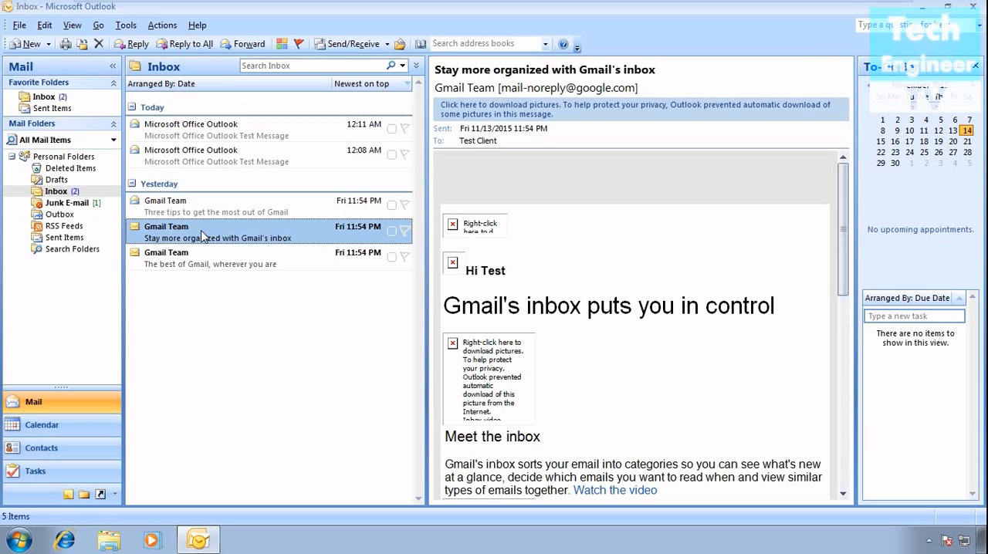
{"action": "left_click", "coordinate": [196, 261]}
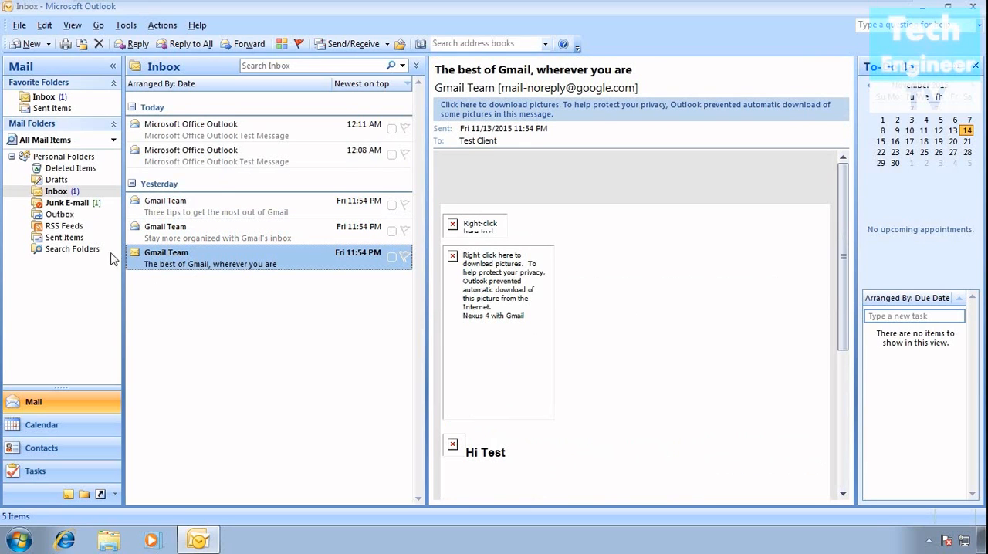
{"action": "left_click", "coordinate": [165, 235]}
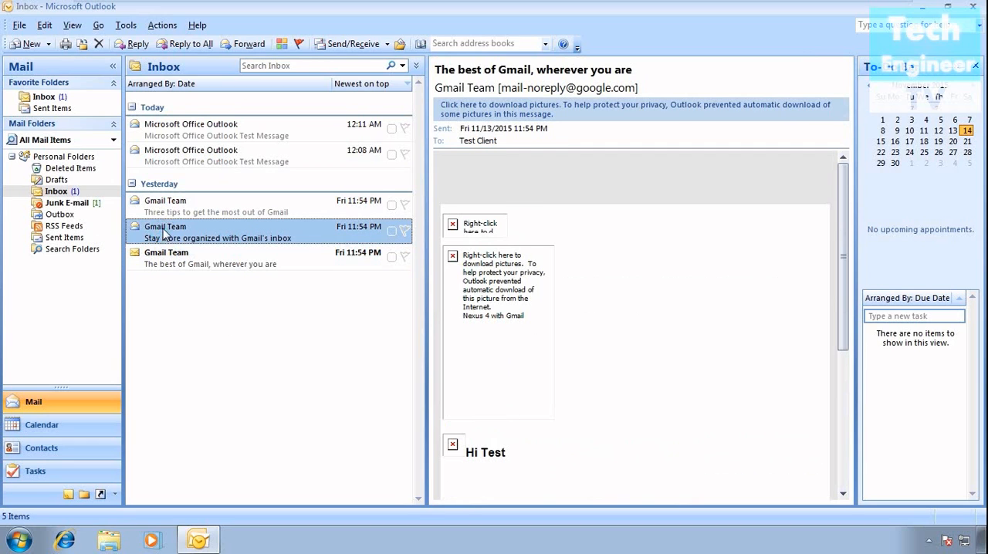
{"action": "left_click", "coordinate": [79, 206]}
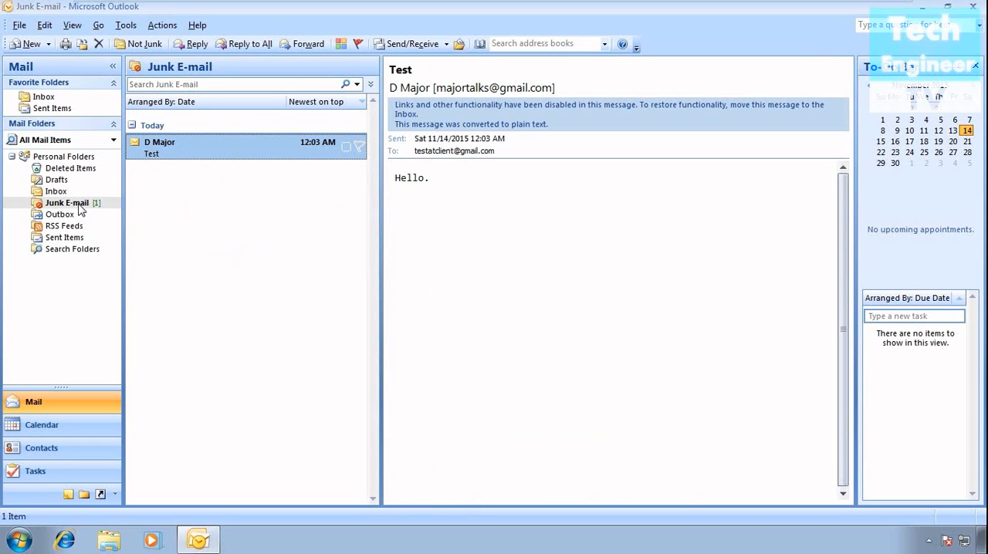
{"action": "right_click", "coordinate": [225, 158]}
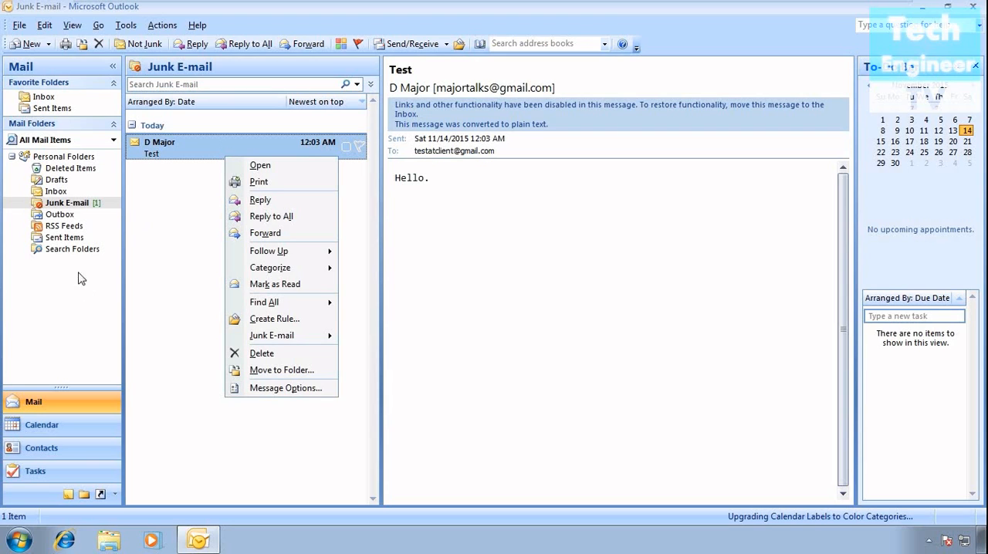
{"action": "left_click", "coordinate": [77, 203]}
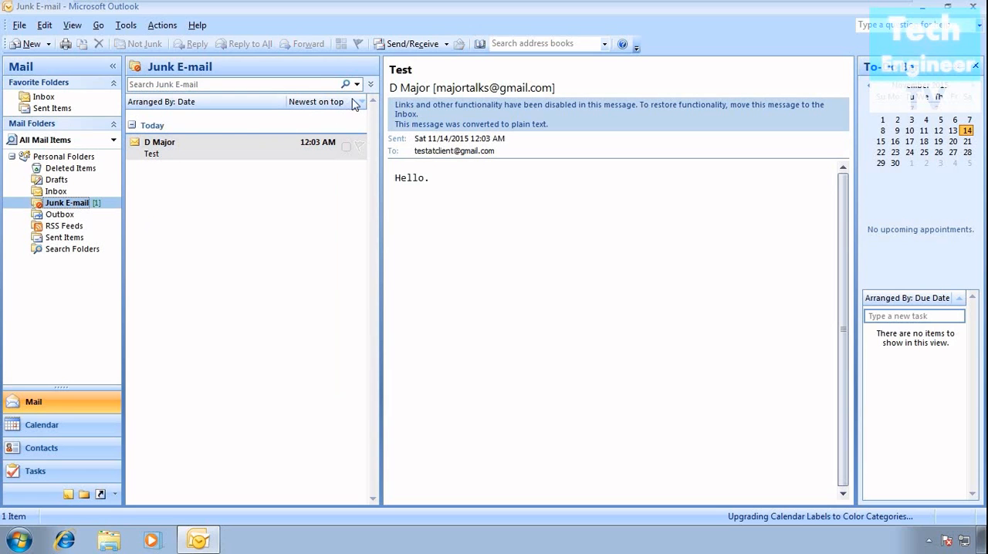
{"action": "left_click", "coordinate": [61, 192]}
{"action": "left_click", "coordinate": [71, 203]}
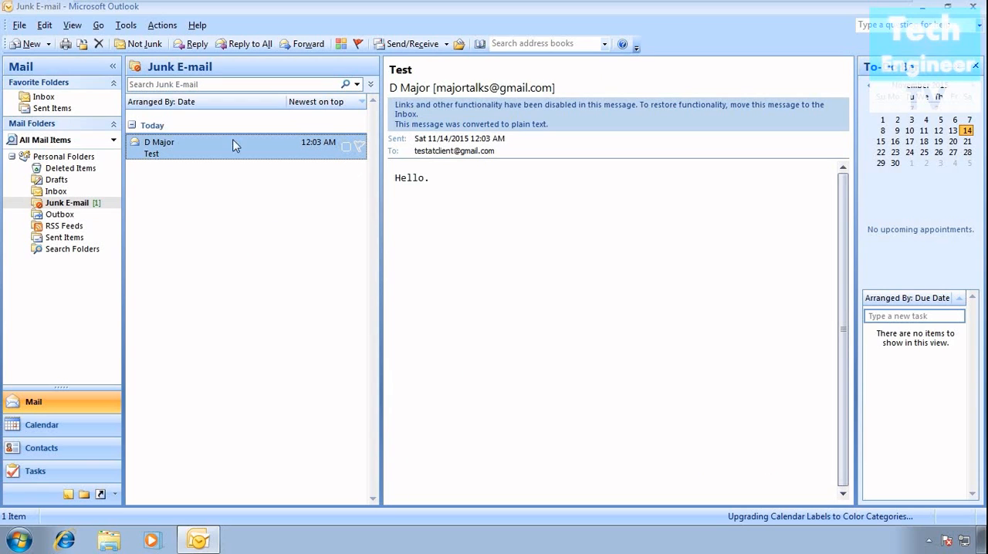
Assign the Red Category to the Test message in Junk E-mail without renaming the category, and return to the Inbox.
{"action": "left_click", "coordinate": [344, 150]}
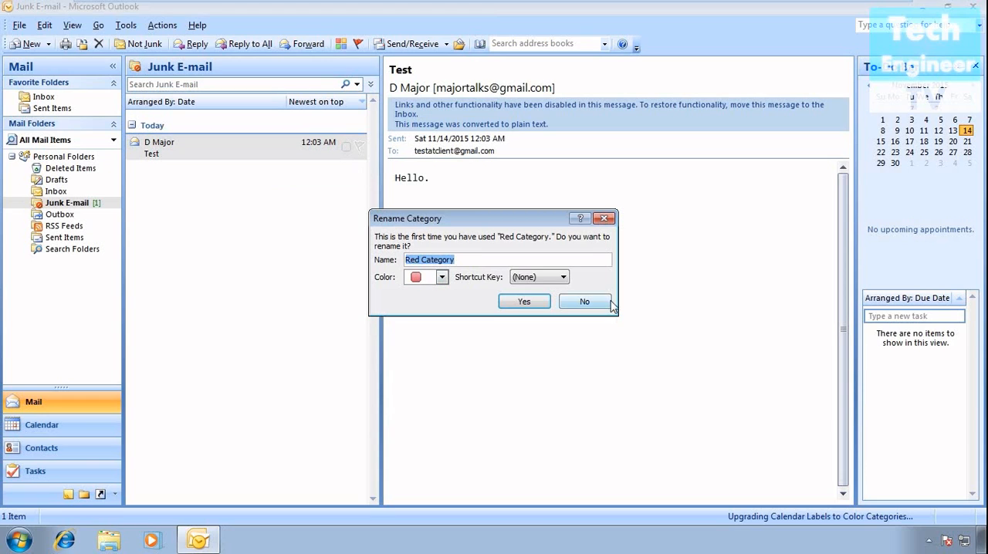
{"action": "left_click", "coordinate": [606, 220]}
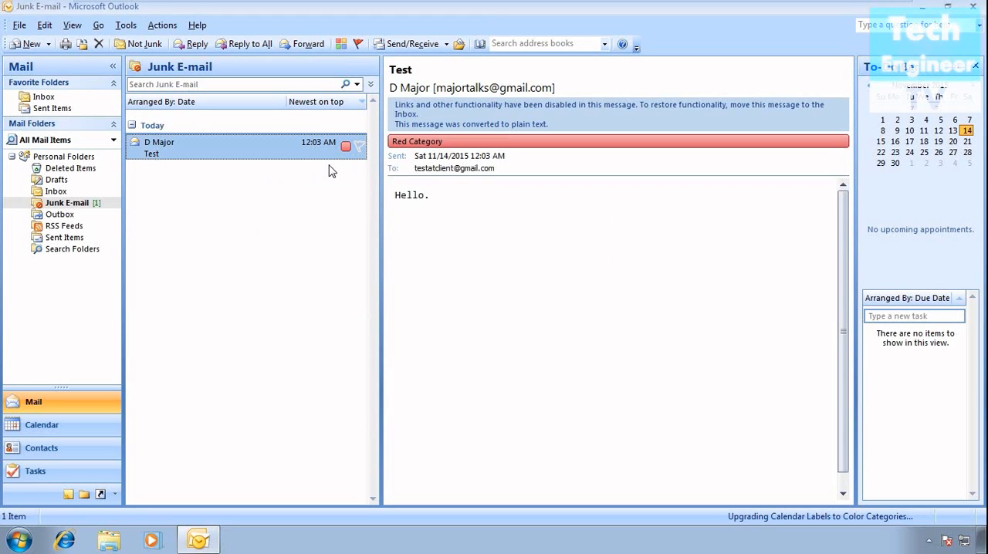
{"action": "left_click", "coordinate": [59, 192]}
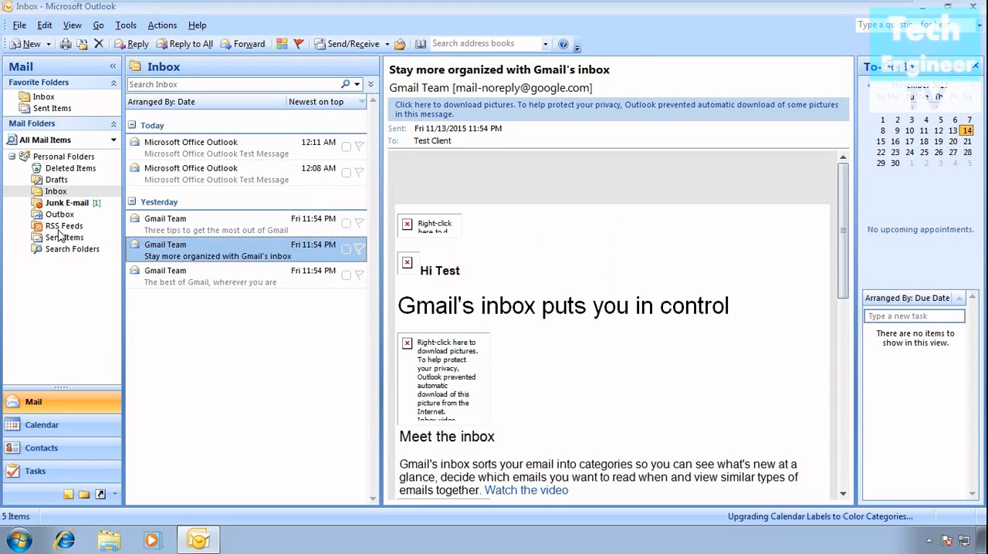